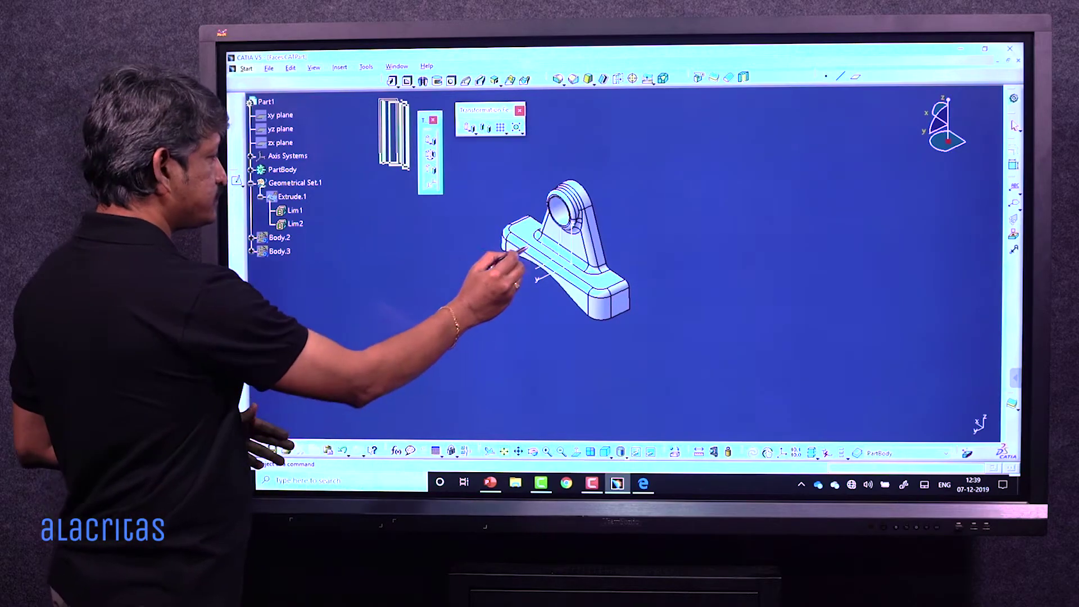
- Define PartBody as the in-work object
left_click(282, 170)
right_click(285, 170)
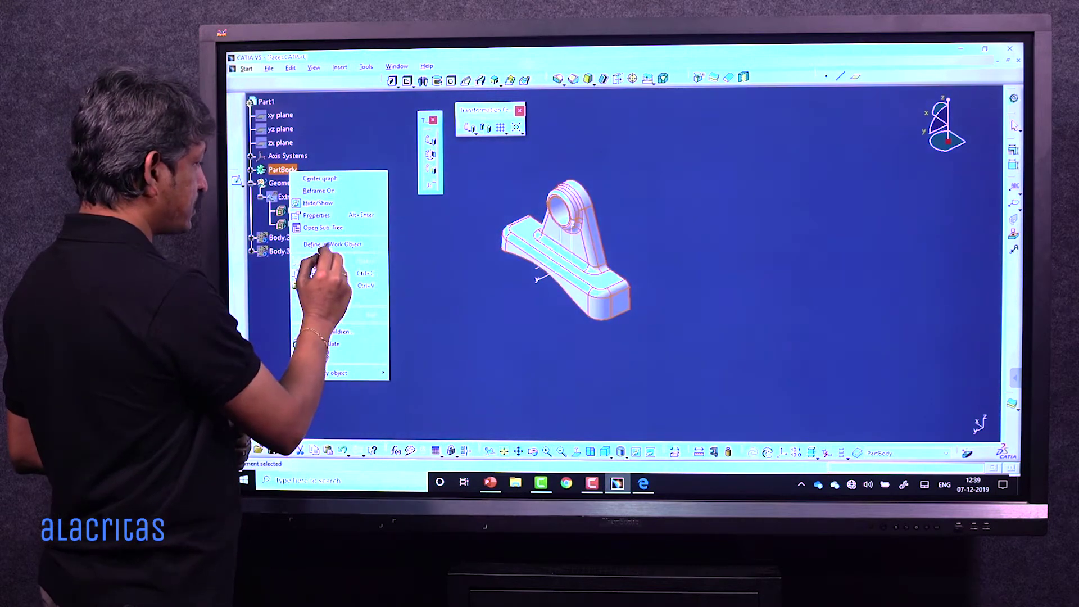
left_click(329, 245)
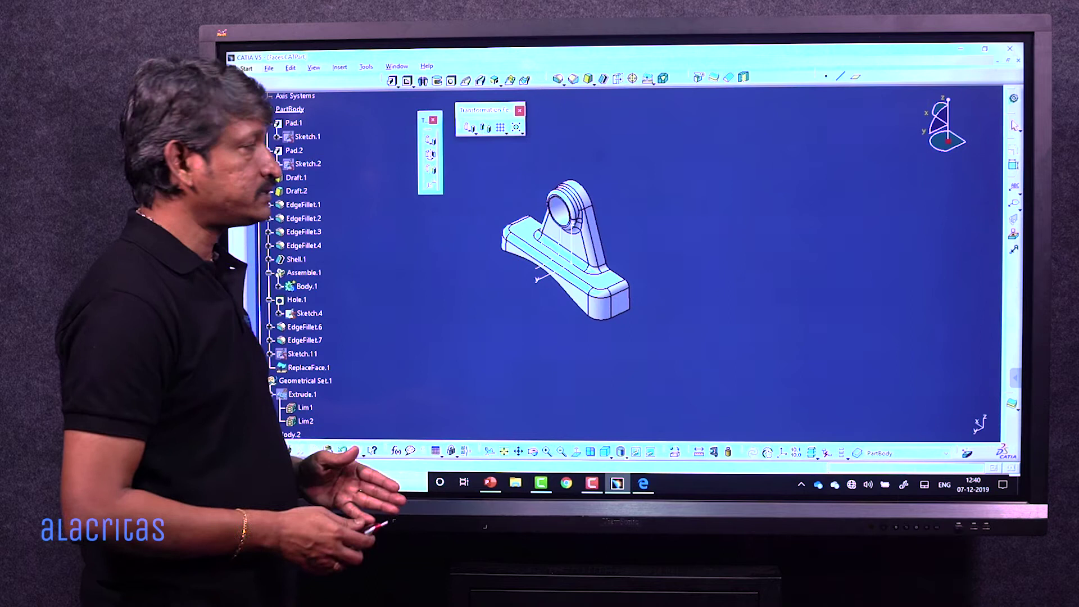
- Translate PartBody 50 mm along the Y axis of the axis system using Direction, distance, keeping the transformation specifications
left_click(430, 140)
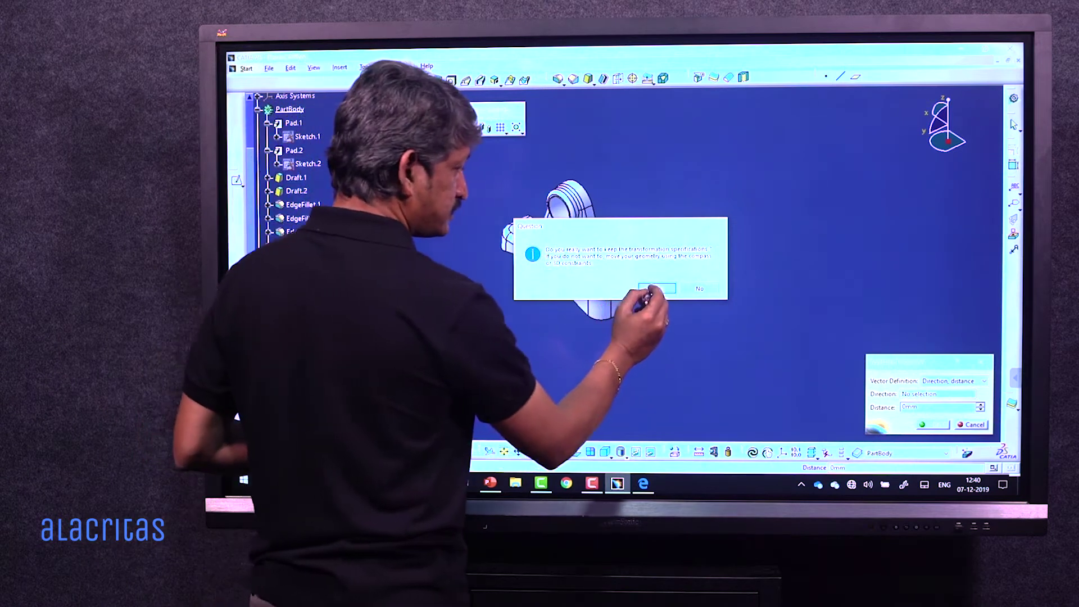
left_click(657, 288)
left_click_drag(900, 363, 407, 198)
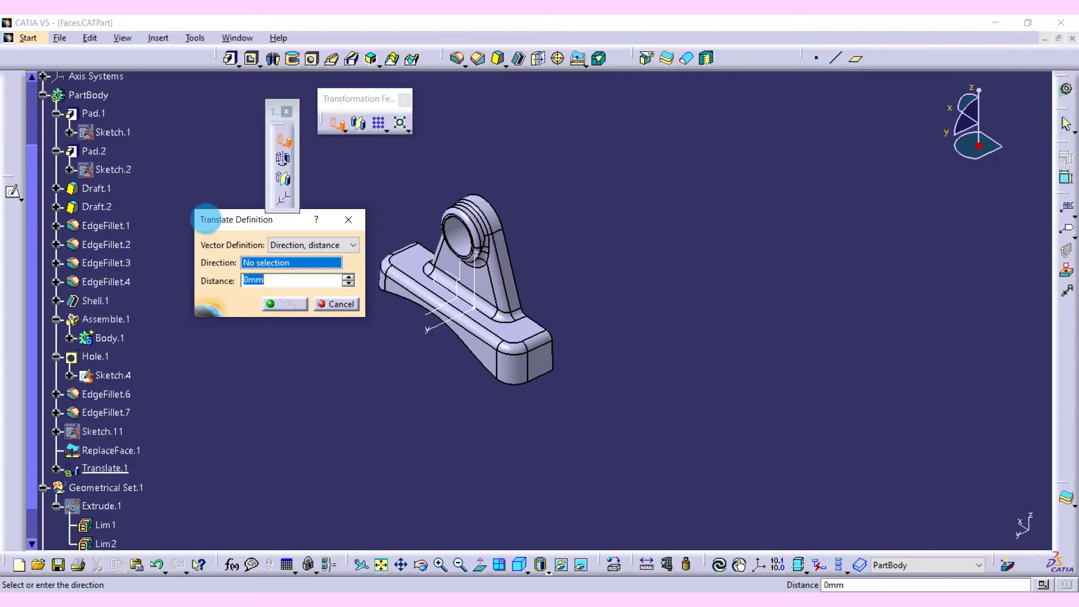
left_click(303, 244)
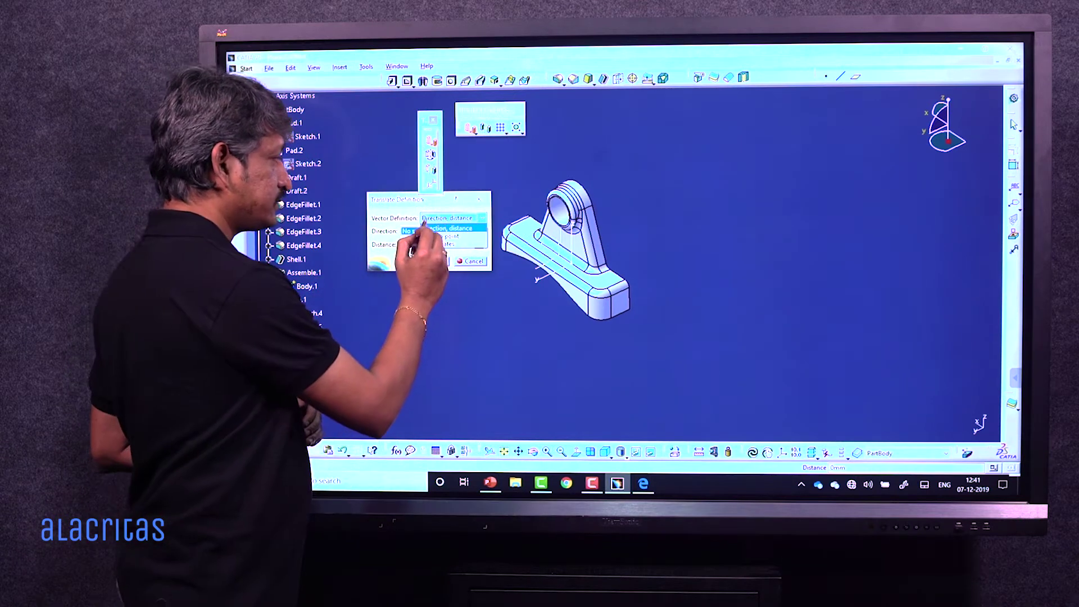
left_click(444, 228)
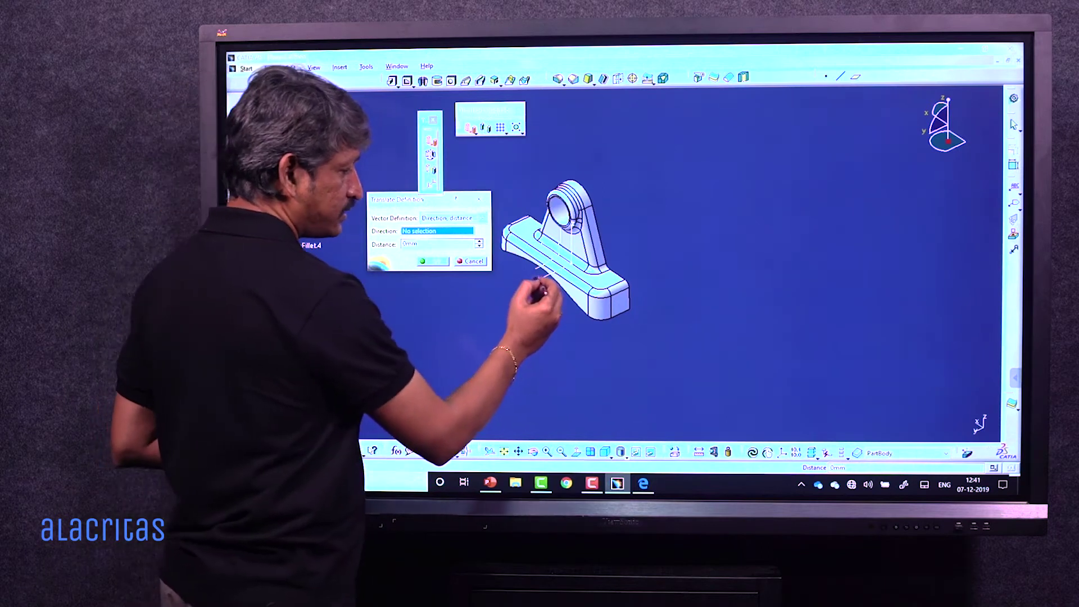
left_click(542, 272)
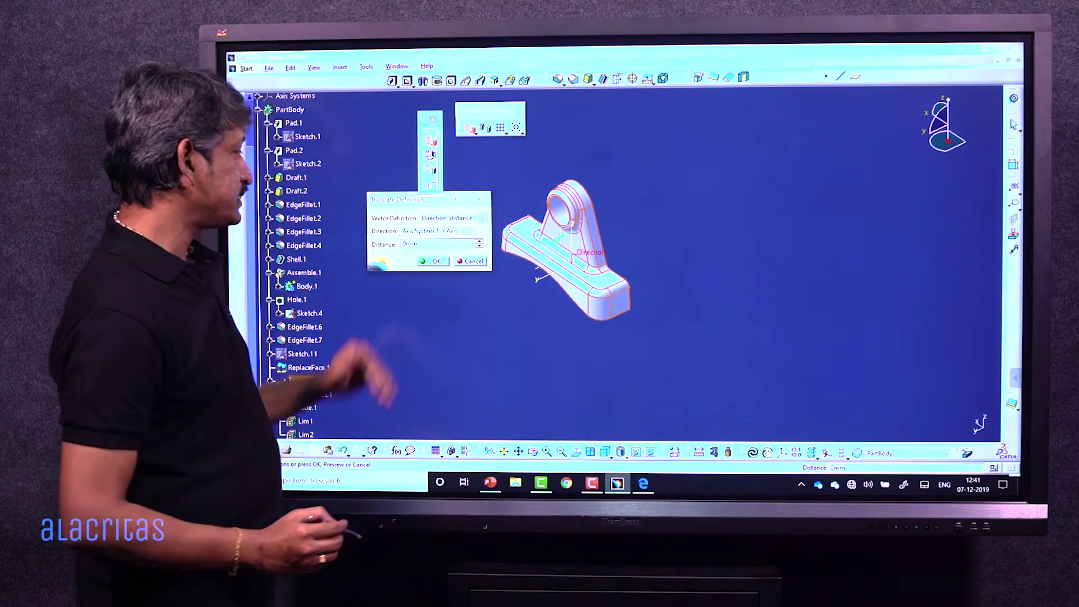
left_click_drag(422, 244, 393, 246)
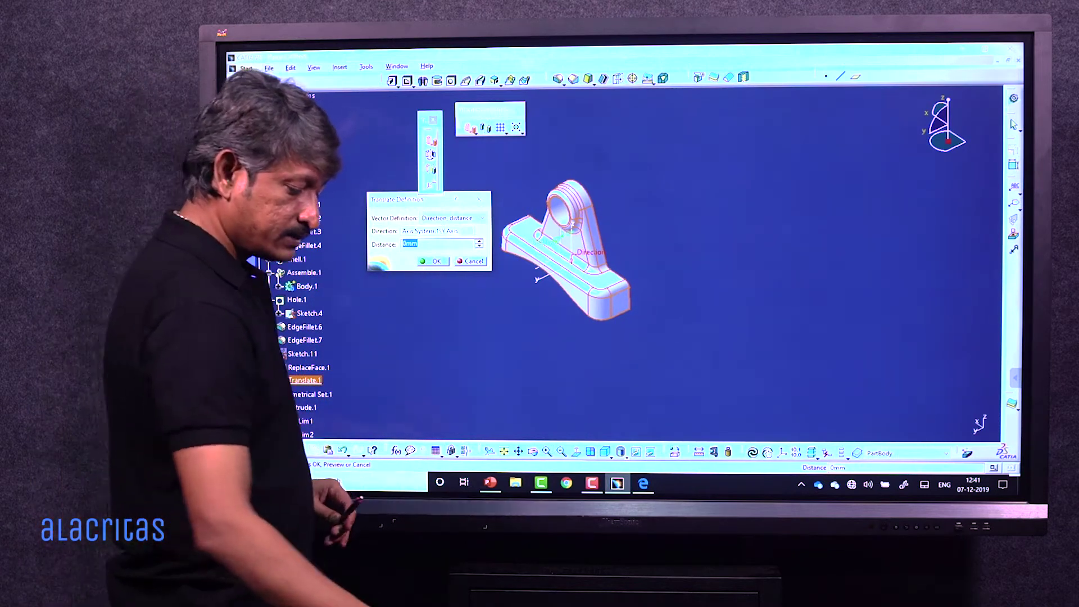
type("50")
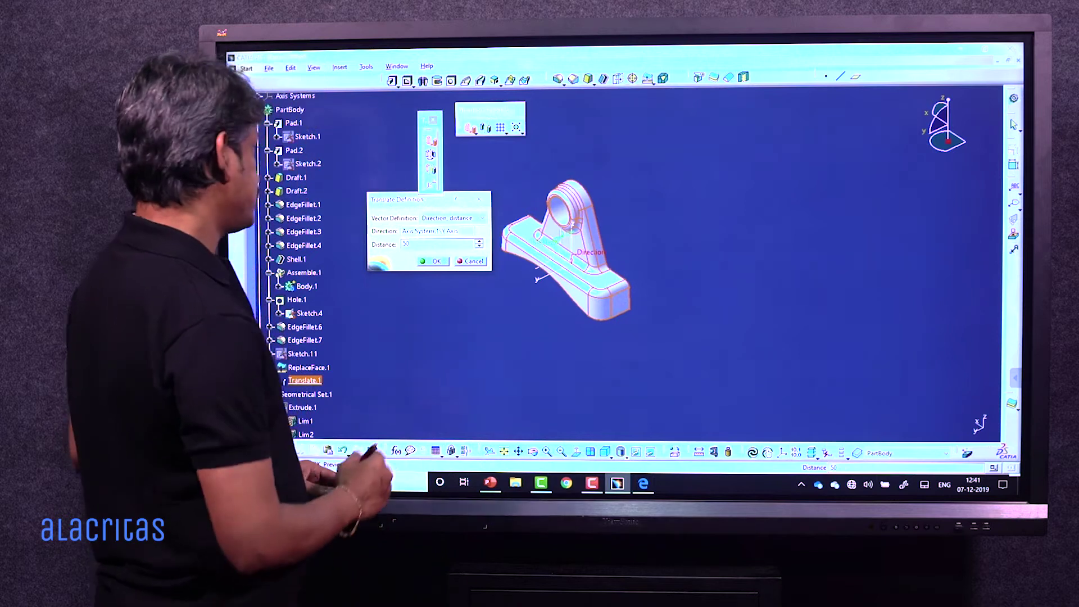
left_click(436, 261)
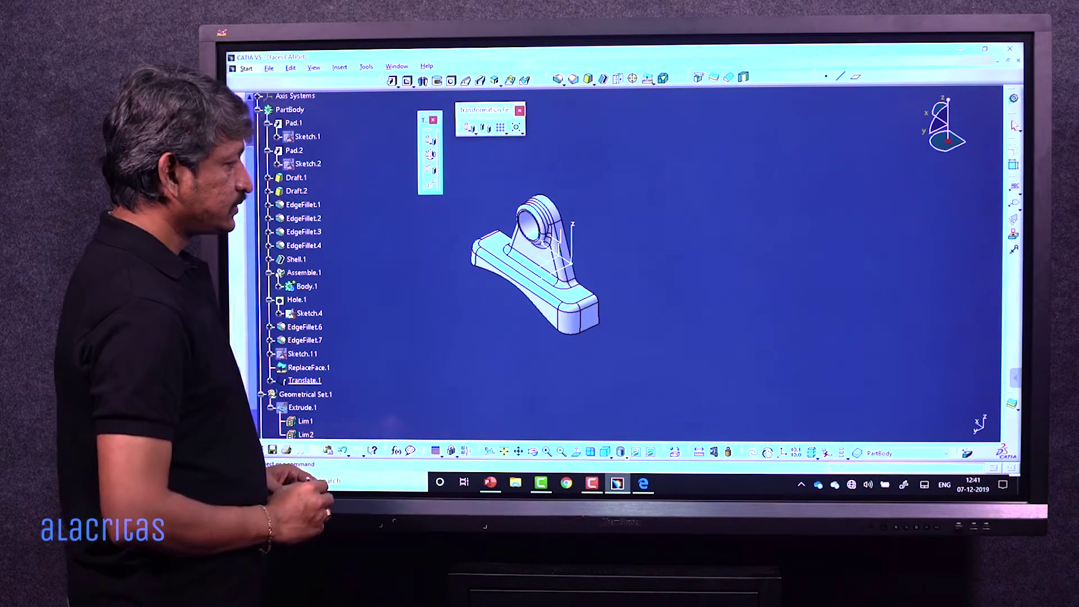
- Set the Length parameter of Translate.1 to -150 mm
middle_click_drag(643, 348, 563, 314)
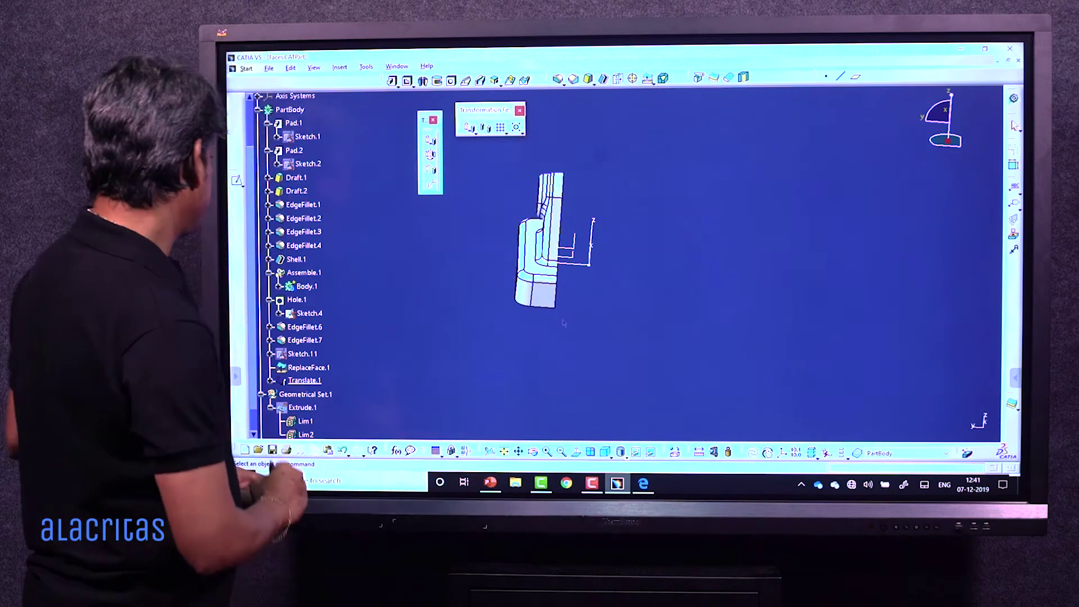
left_click_drag(252, 331, 252, 409)
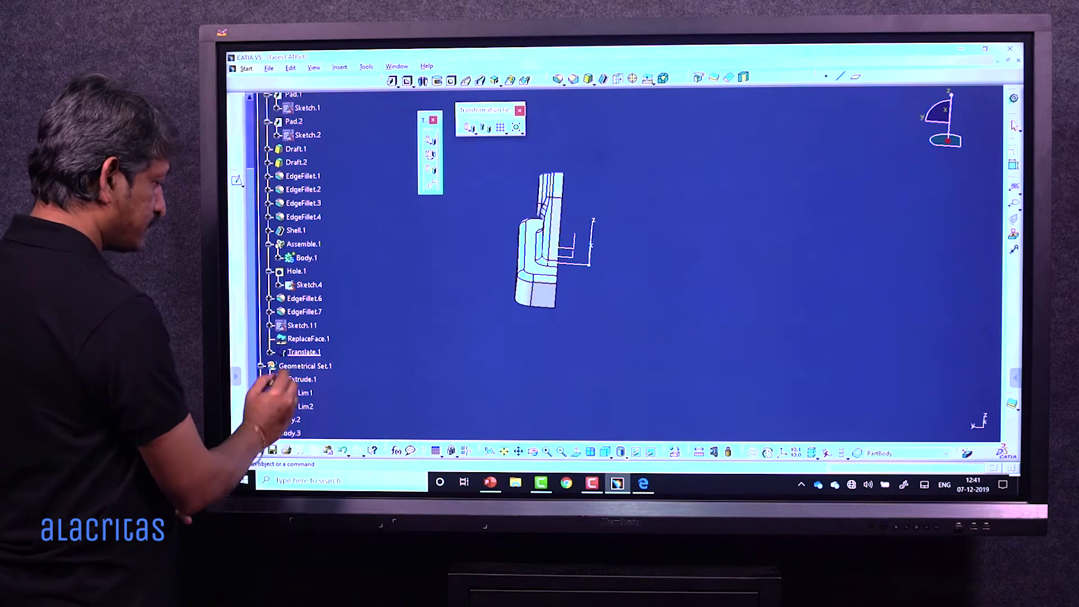
left_click(304, 351)
left_click(270, 352)
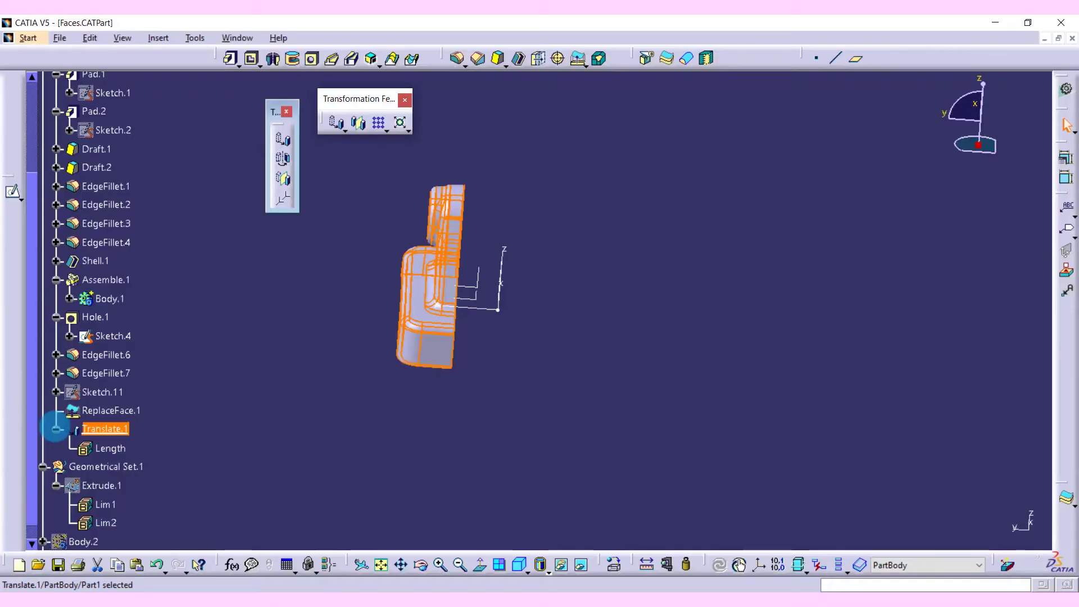
double_click(110, 448)
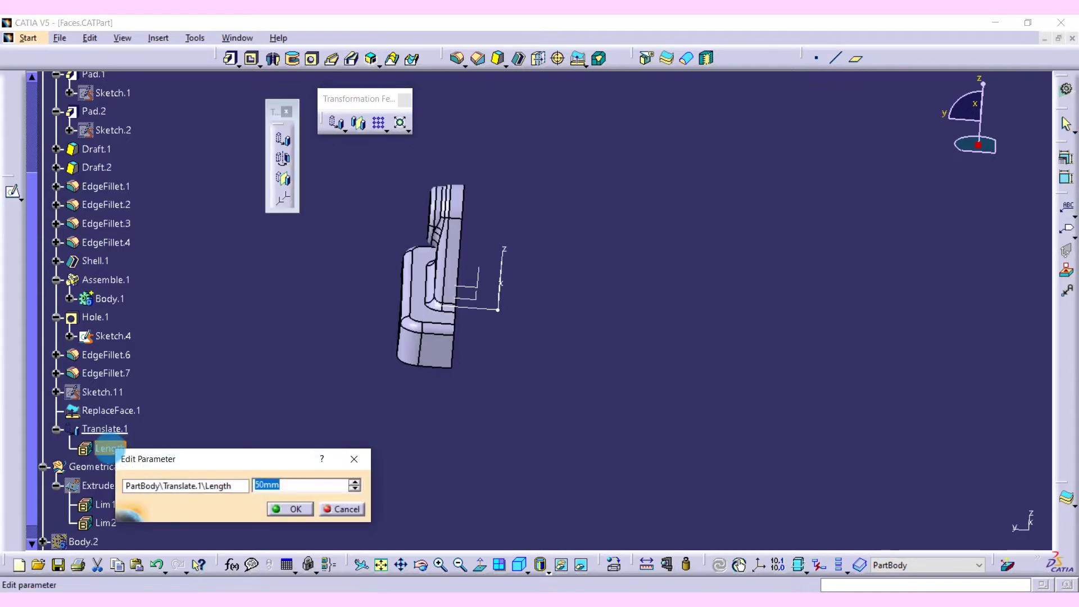
left_click_drag(206, 460, 208, 332)
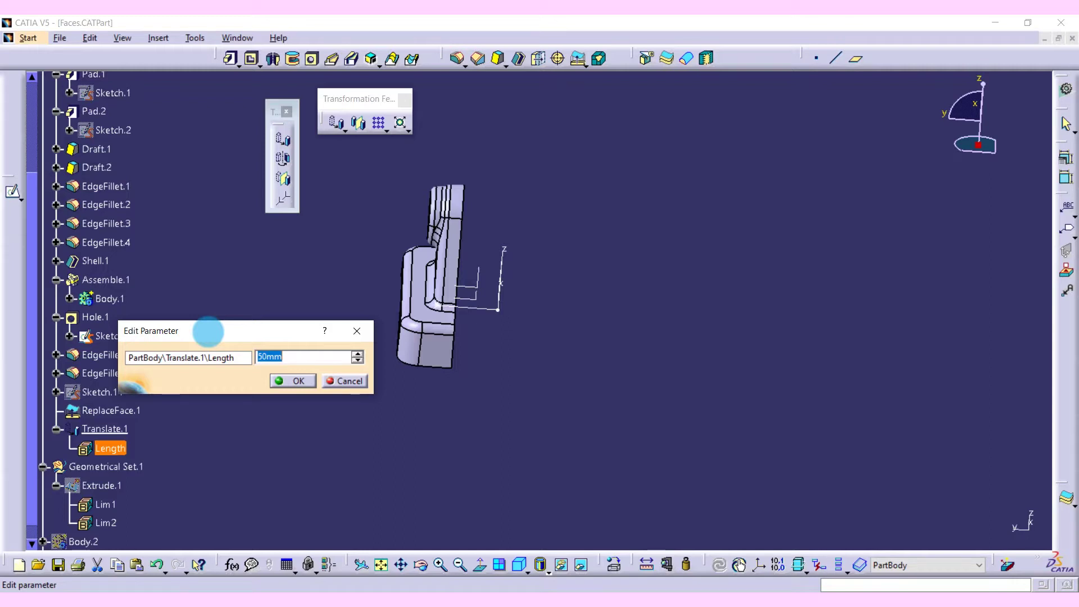
left_click(258, 358)
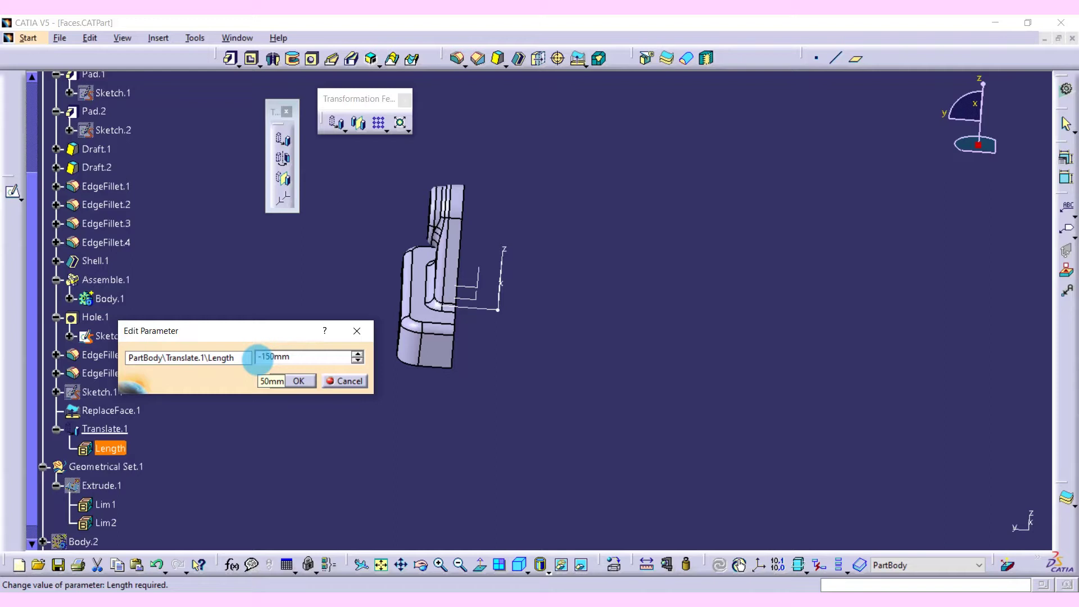
left_click(298, 381)
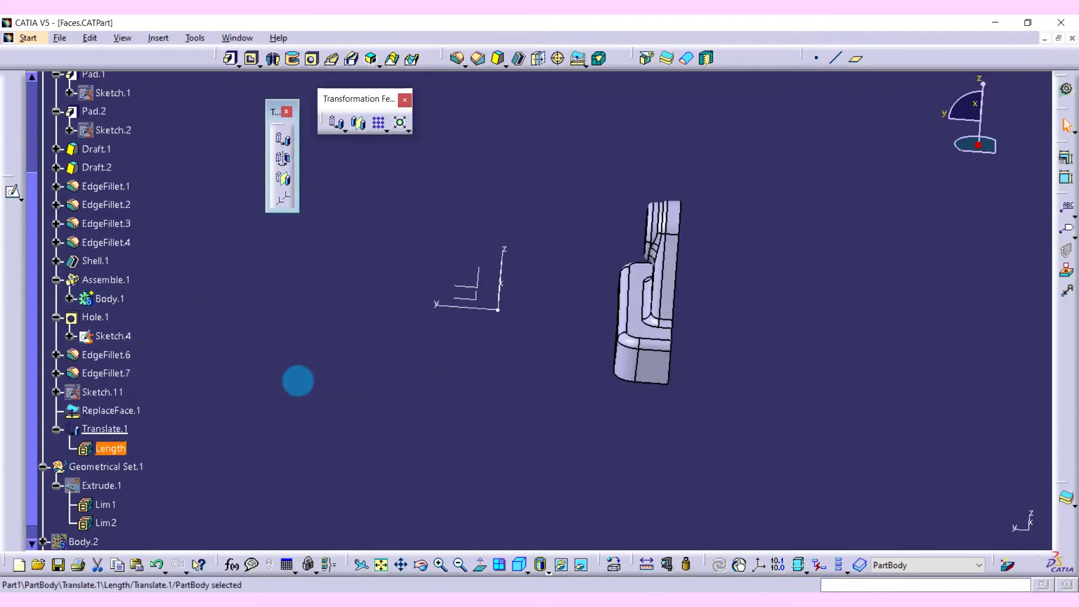
left_click(267, 399)
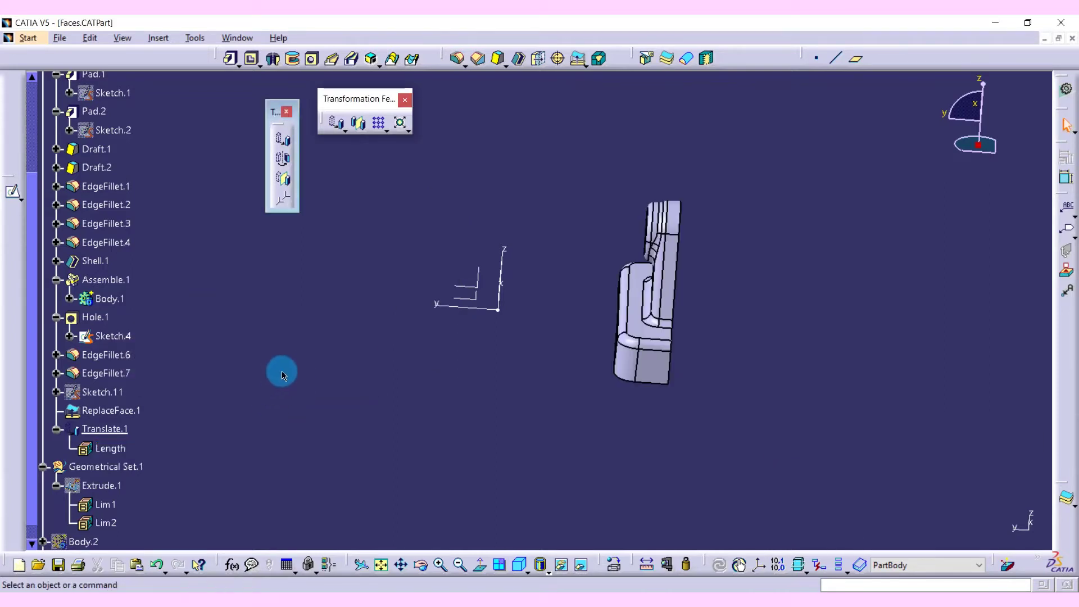
- Edit the Translate.1 feature and change its vector definition to Point to point
middle_click_drag(431, 277, 418, 390)
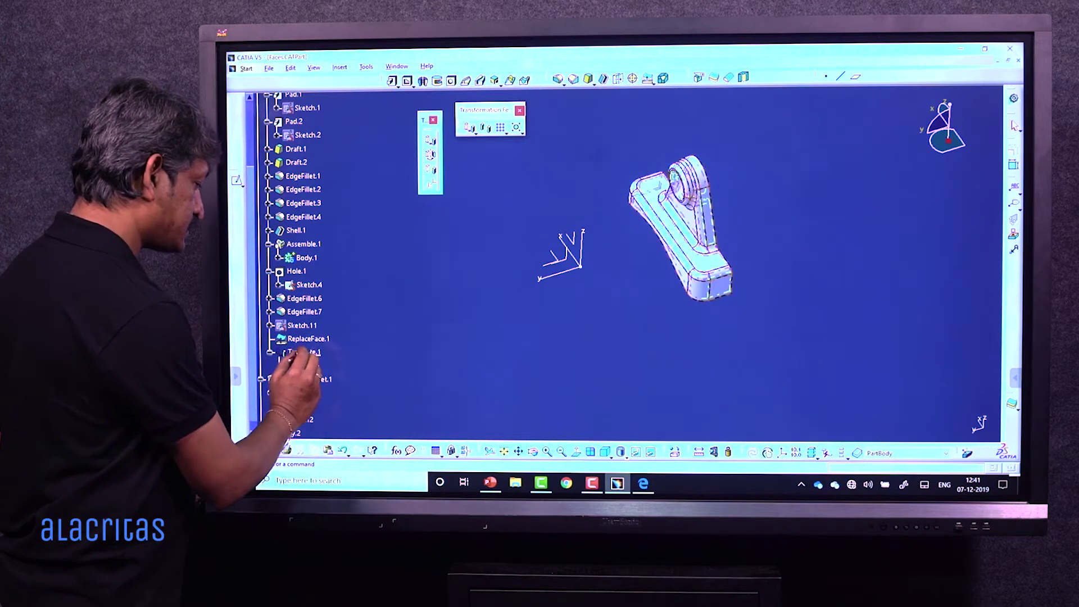
double_click(304, 352)
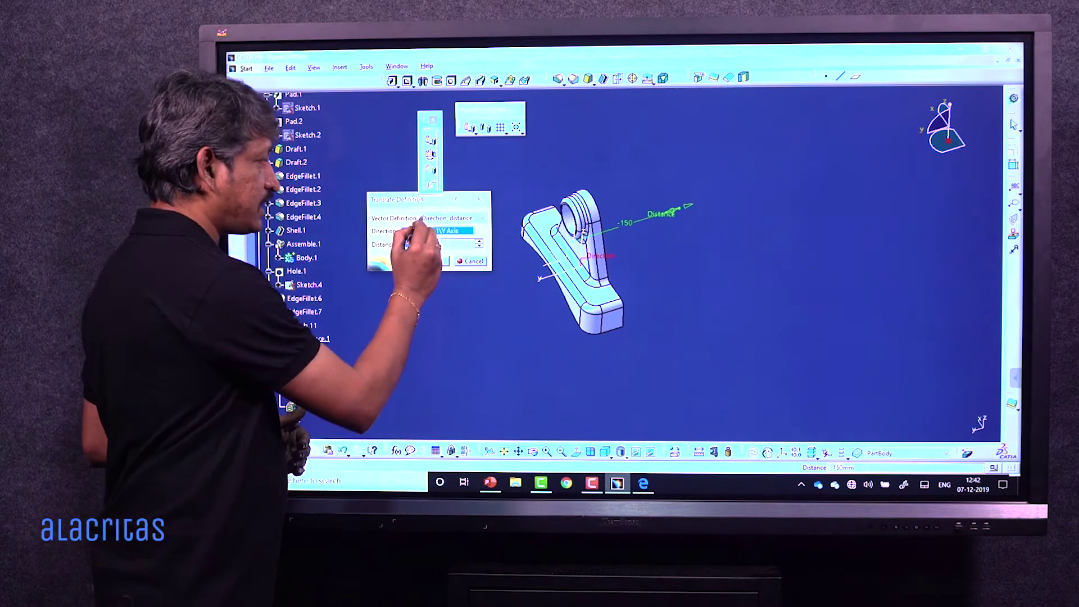
left_click(427, 218)
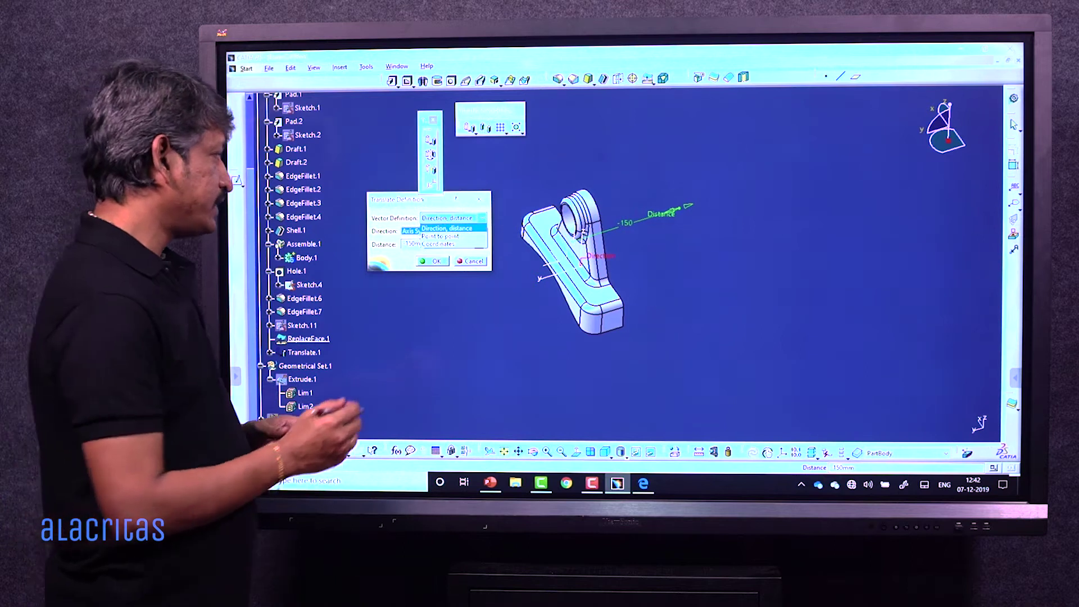
left_click(439, 236)
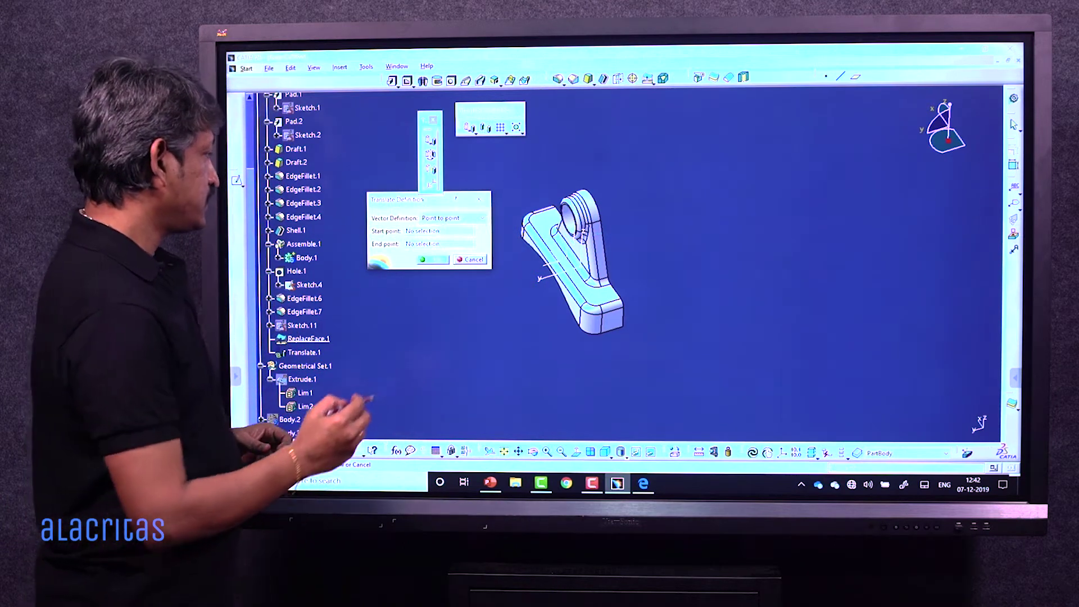
- Create the translation's start point by coordinates at X 150 mm, Y 0 mm, Z 100 mm
left_click(439, 231)
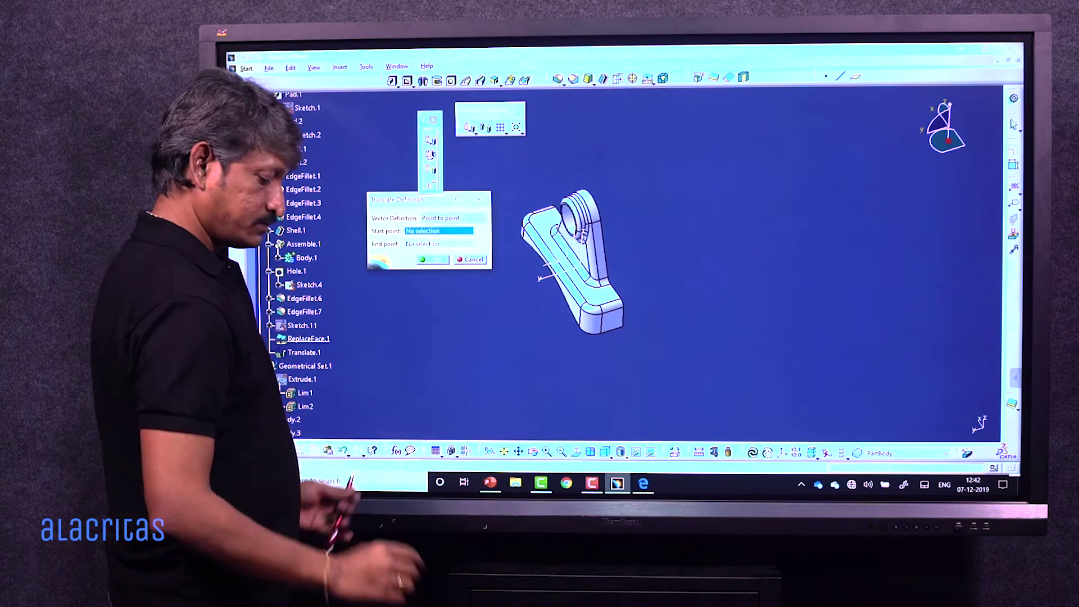
right_click(427, 231)
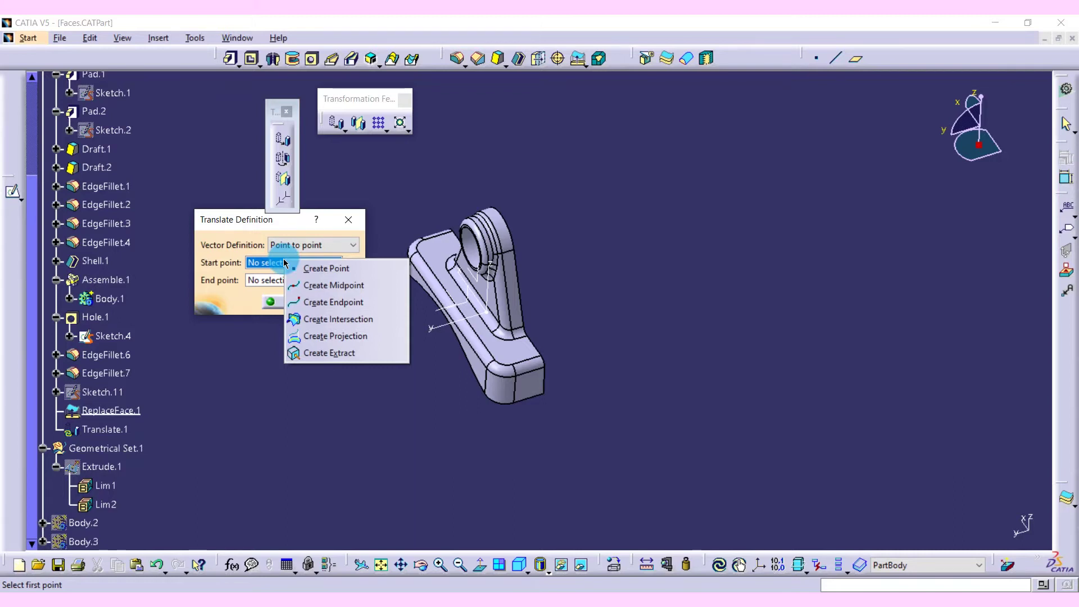
left_click(325, 269)
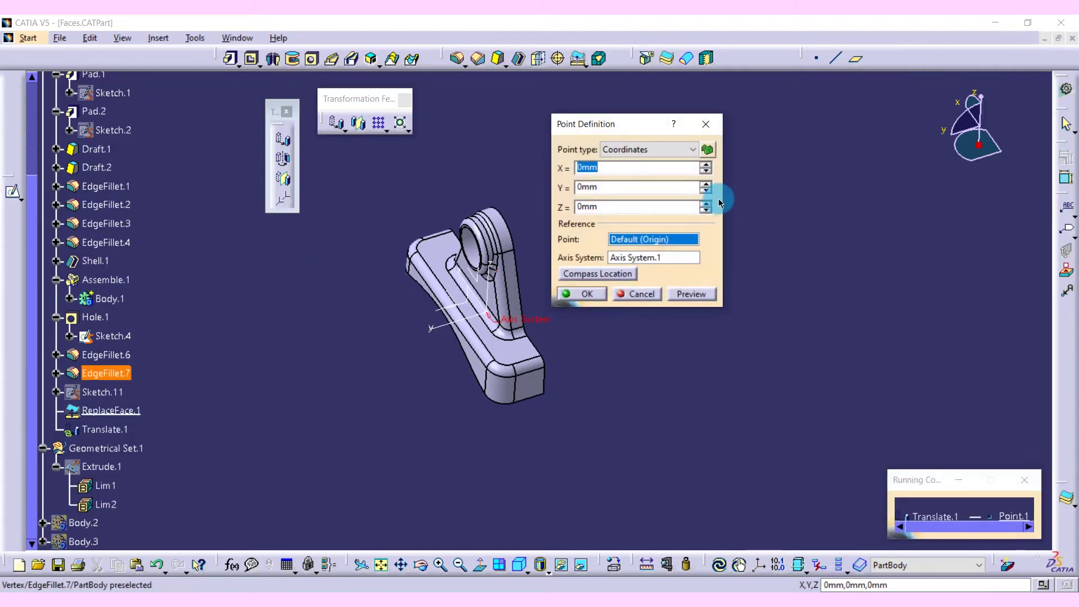
left_click_drag(627, 123, 630, 126)
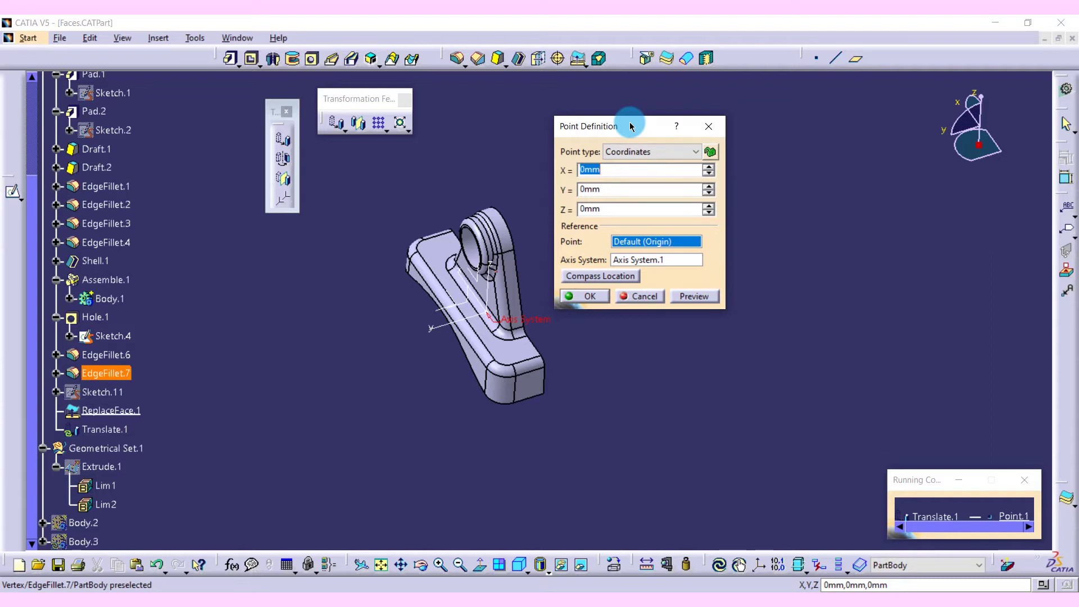
left_click(568, 210)
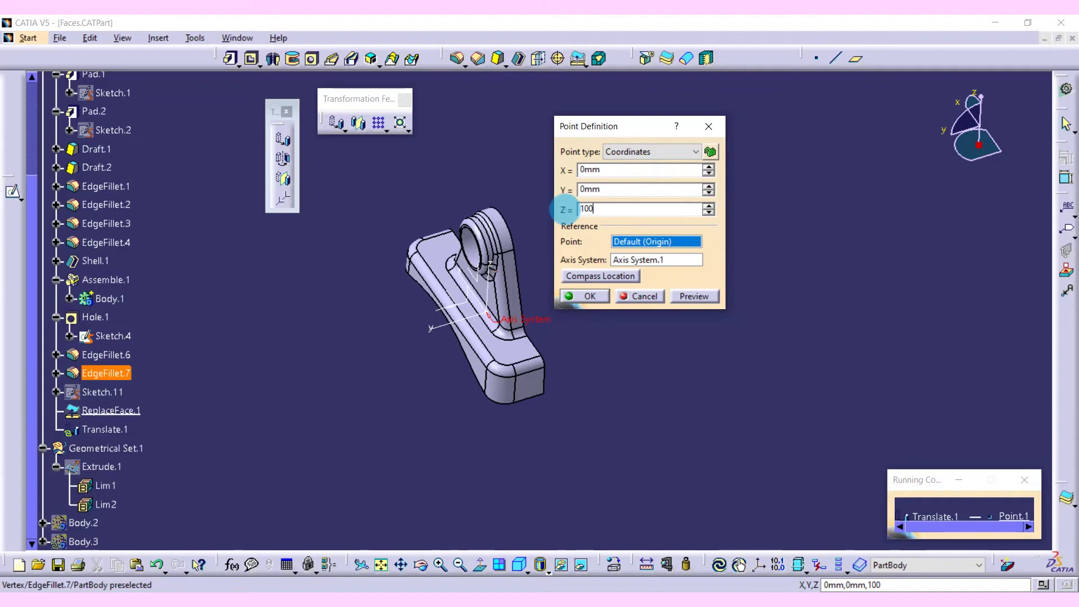
left_click(584, 170)
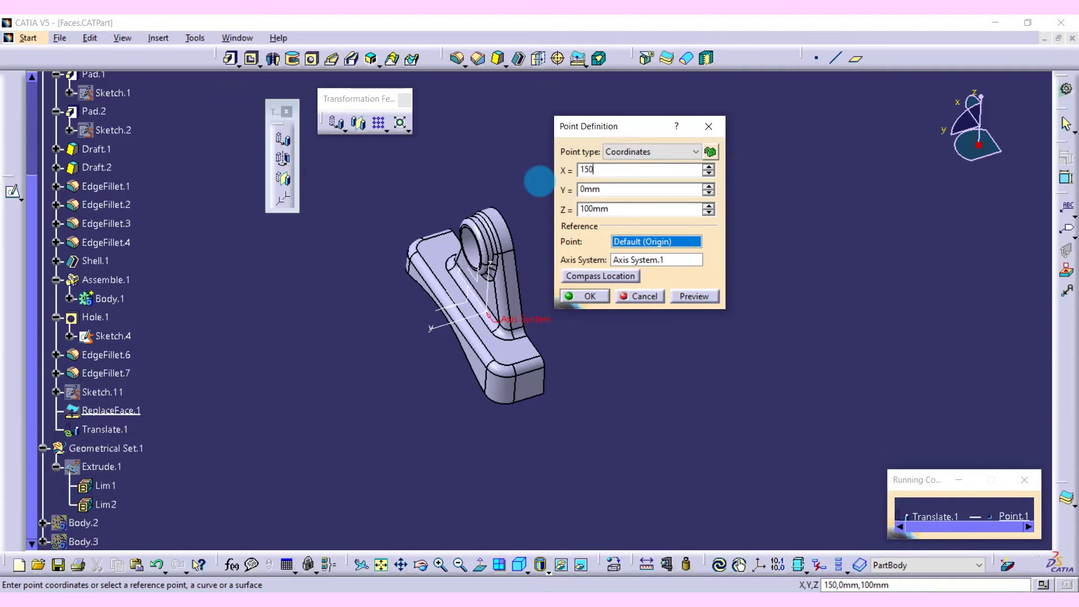
left_click(377, 370)
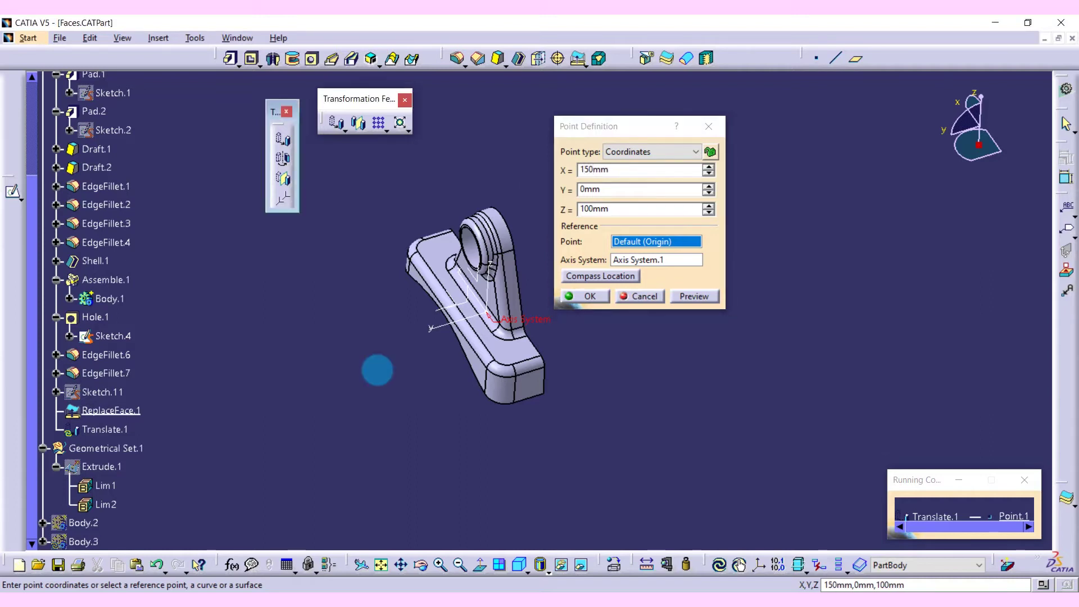
left_click(694, 297)
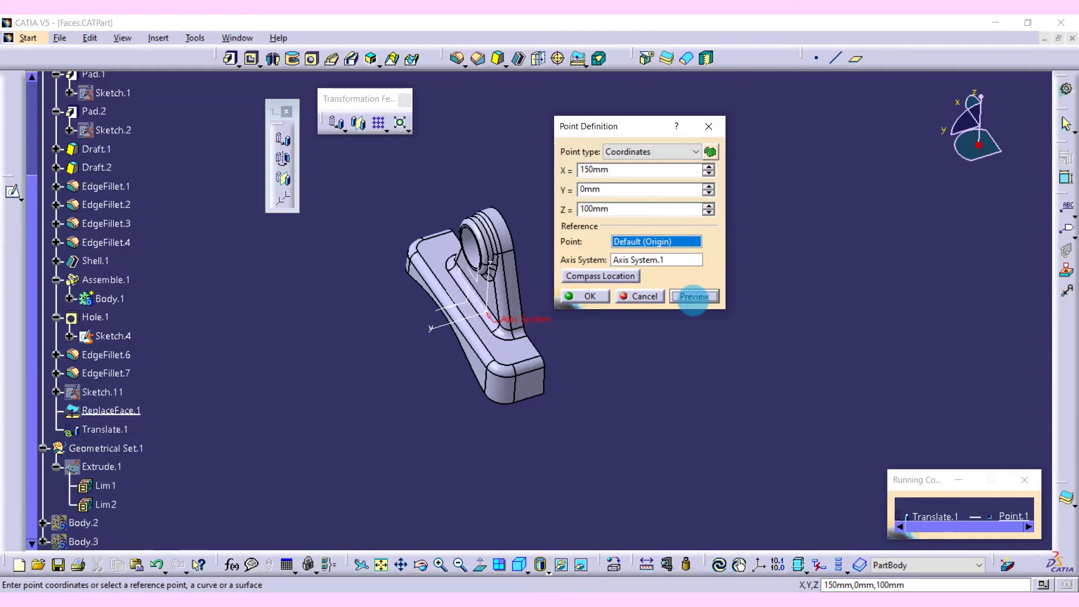
left_click(588, 296)
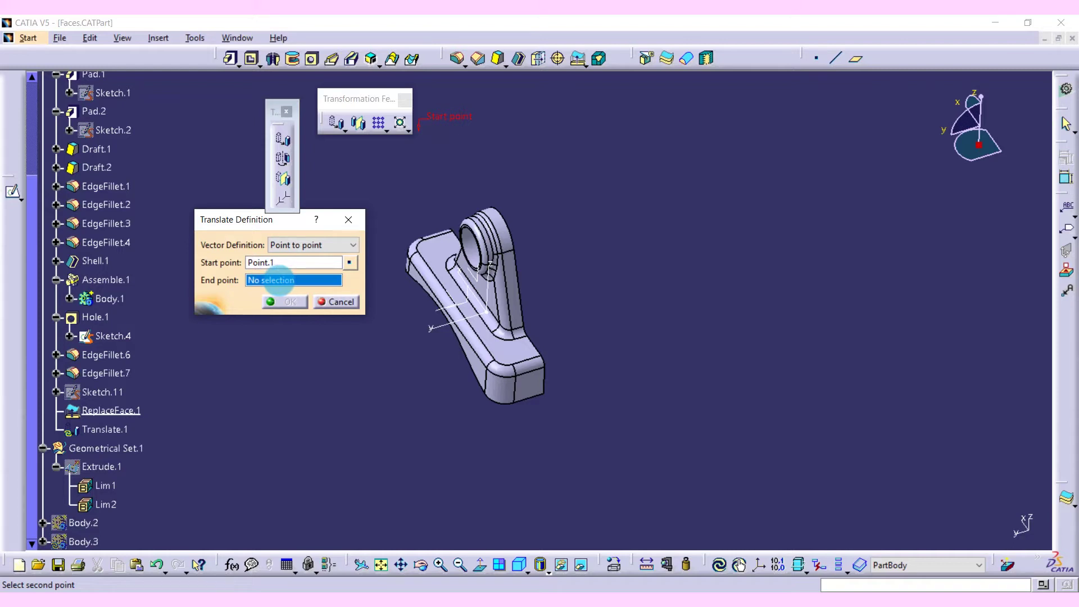
- Create the translation's end point at X 150 mm, Y 200 mm, Z 100 mm and apply the point-to-point translation
right_click(298, 285)
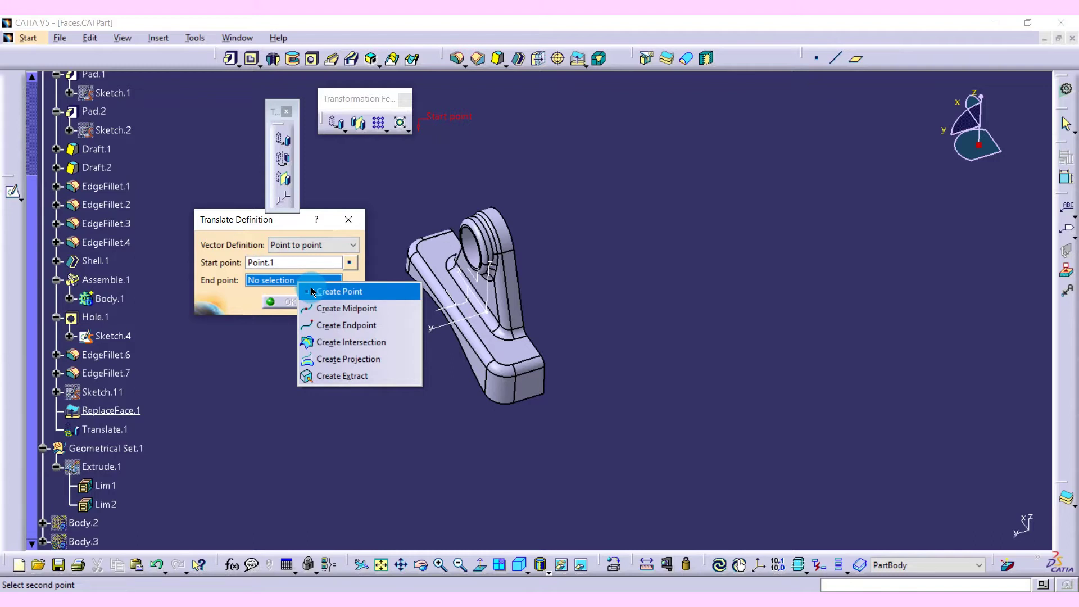
left_click(312, 291)
key("Tab")
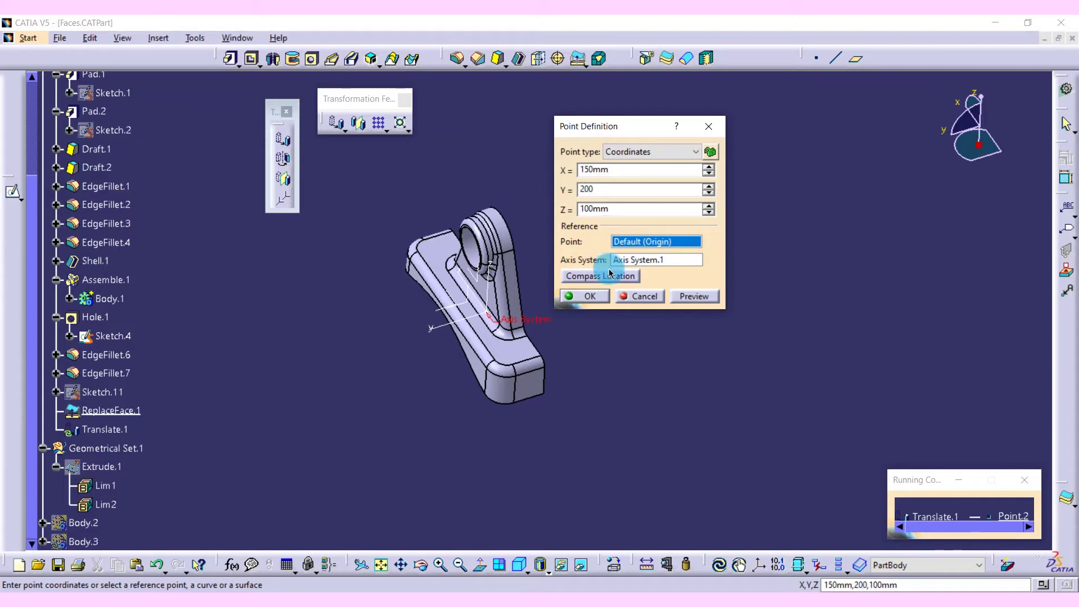
left_click(588, 296)
middle_click_drag(400, 355, 593, 331)
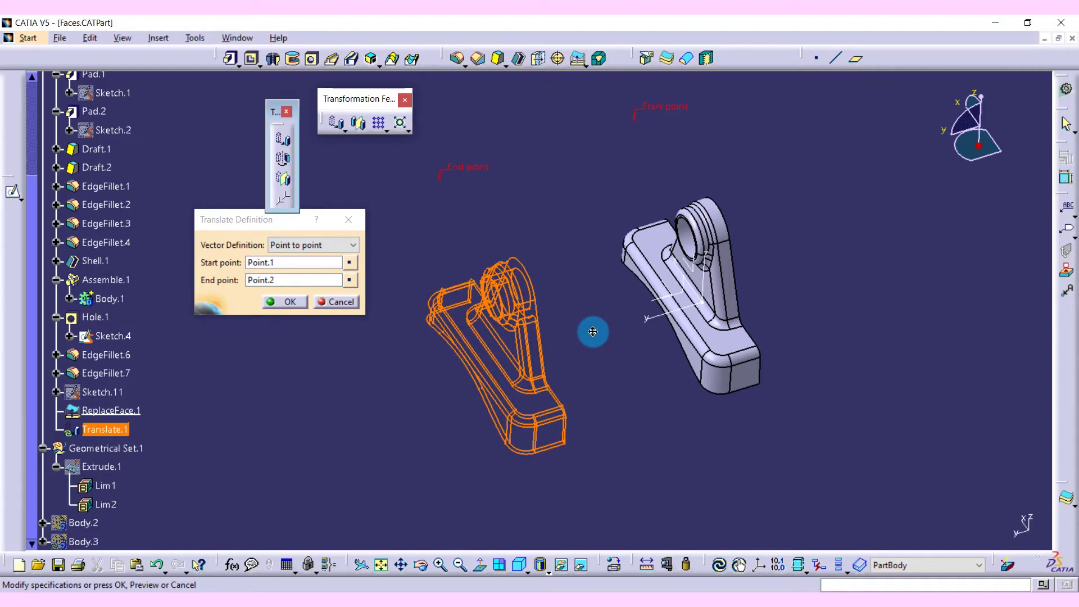
left_click(284, 302)
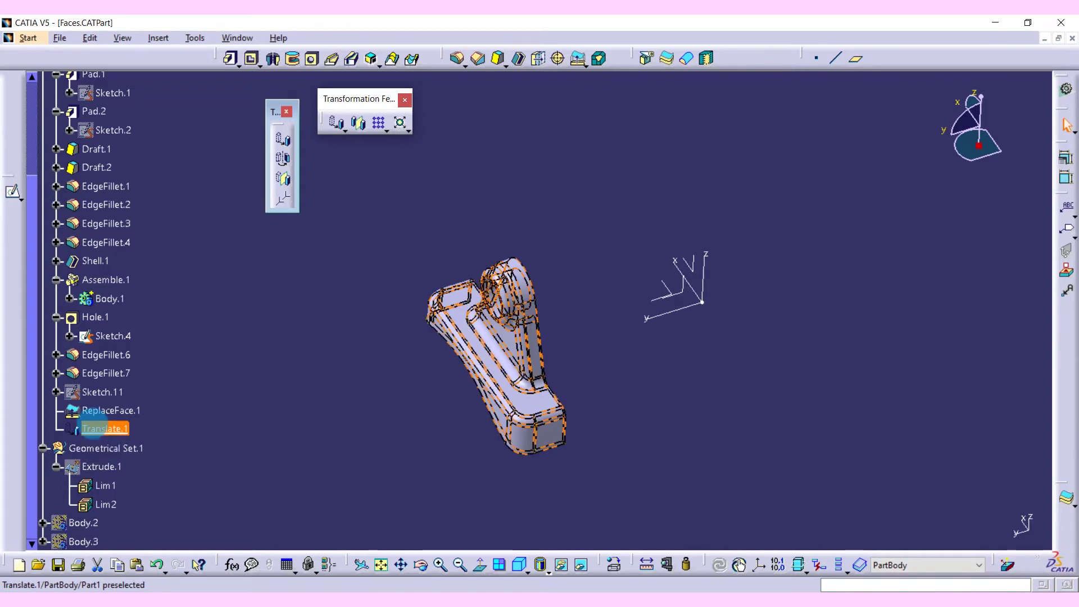
- Edit the Translate.1 feature and change its vector definition to Coordinates
double_click(103, 429)
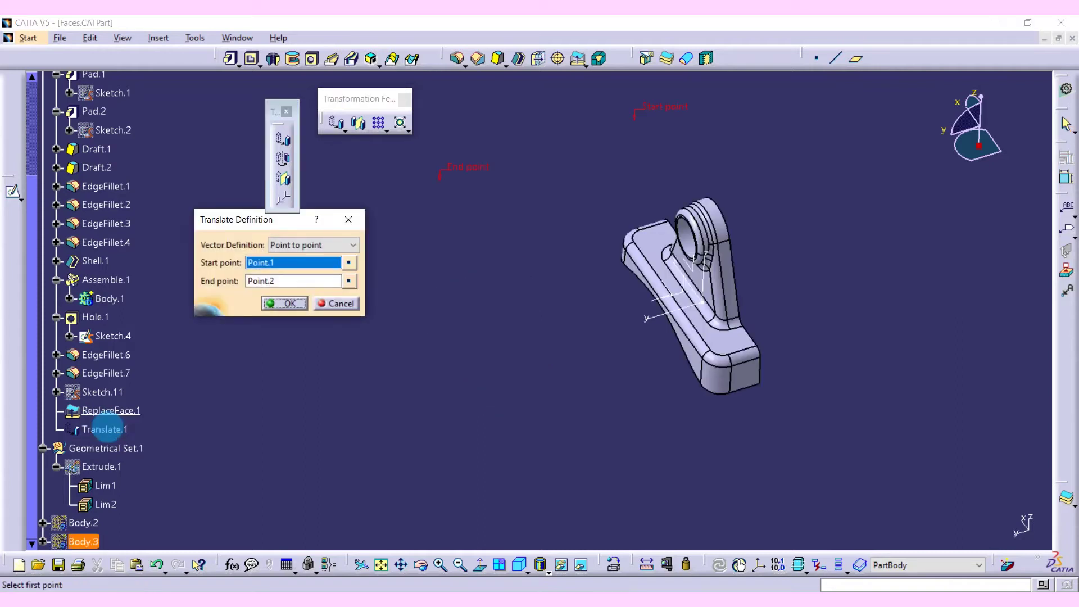
left_click(285, 244)
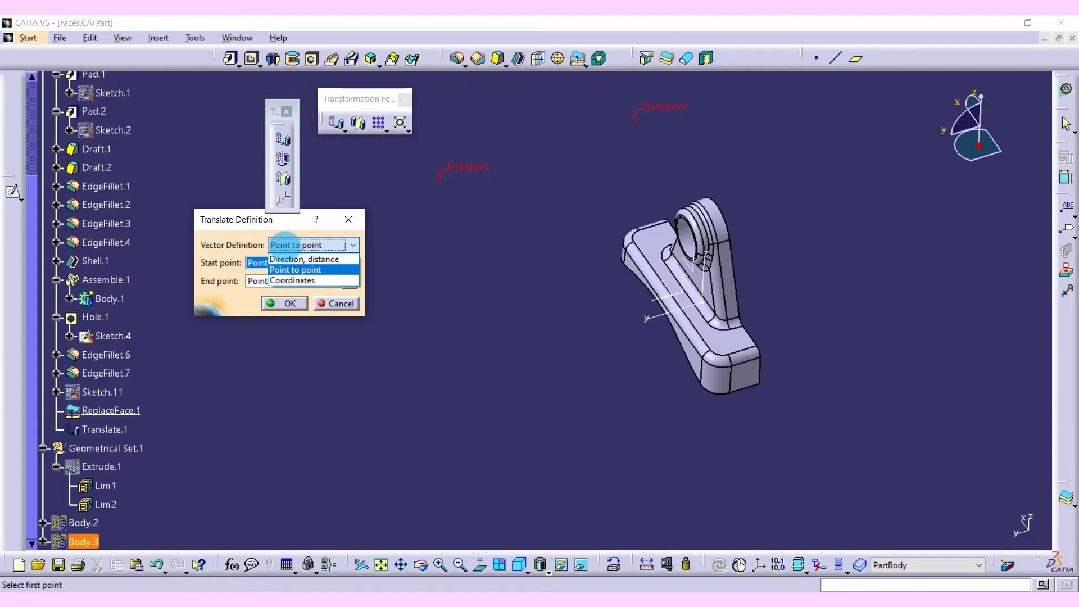
left_click(283, 280)
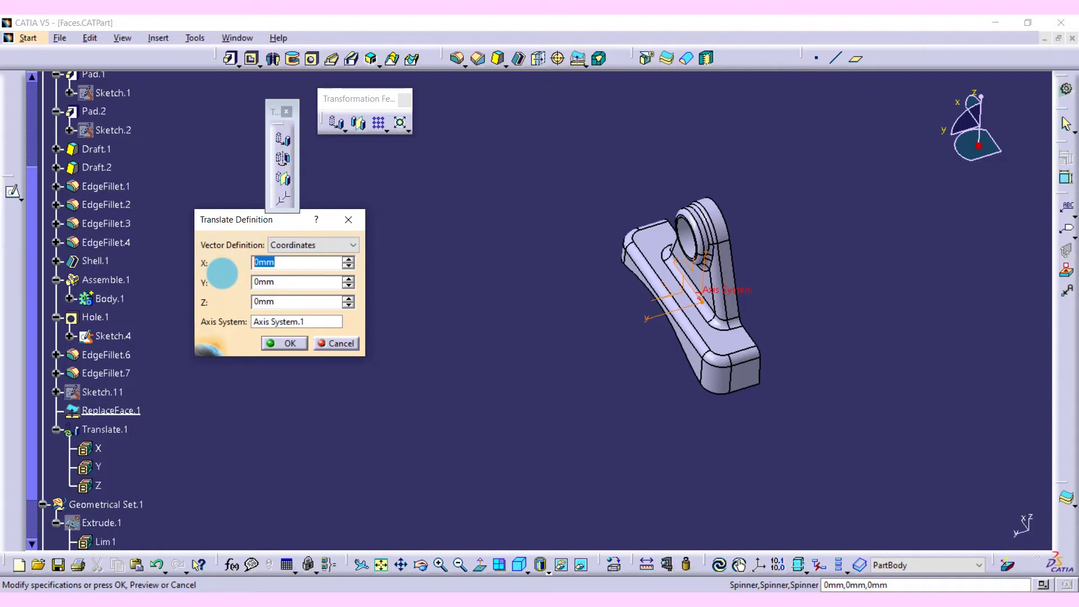
- Set the translation coordinates to X 250 mm, Y 250 mm and Z 50 mm in Axis System.1 and apply the translation
type("250")
key("Tab")
type("250")
key("Tab")
type("50")
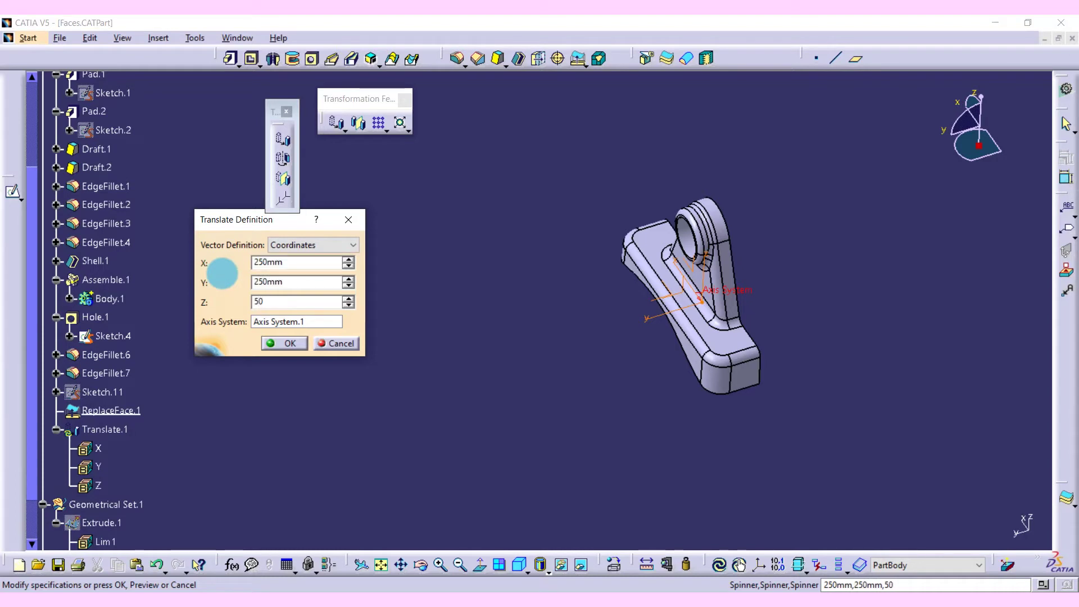
left_click(280, 405)
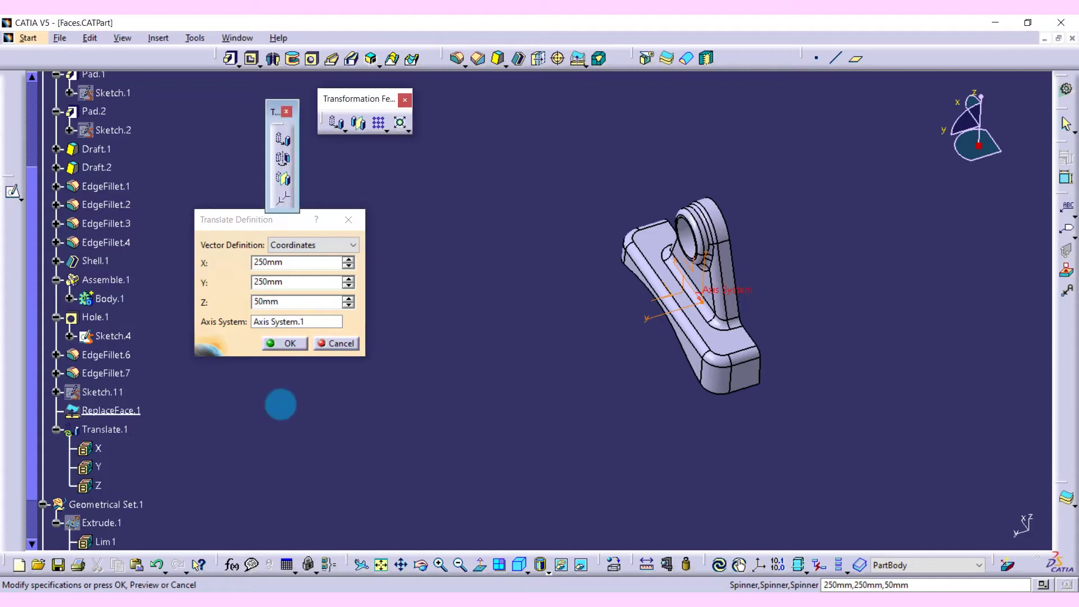
left_click(285, 342)
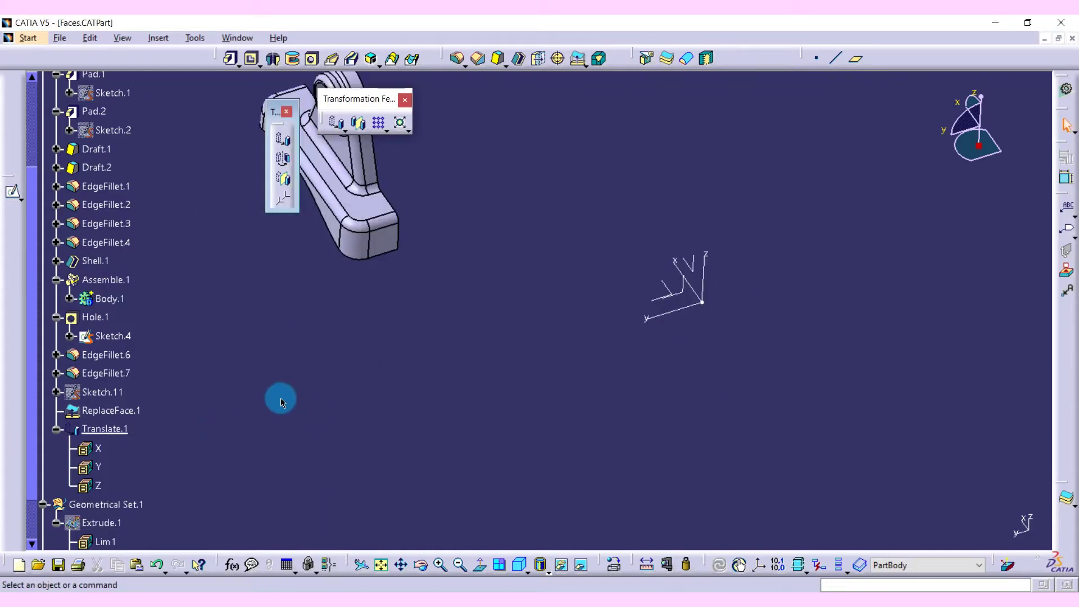
middle_click_drag(400, 342, 511, 406)
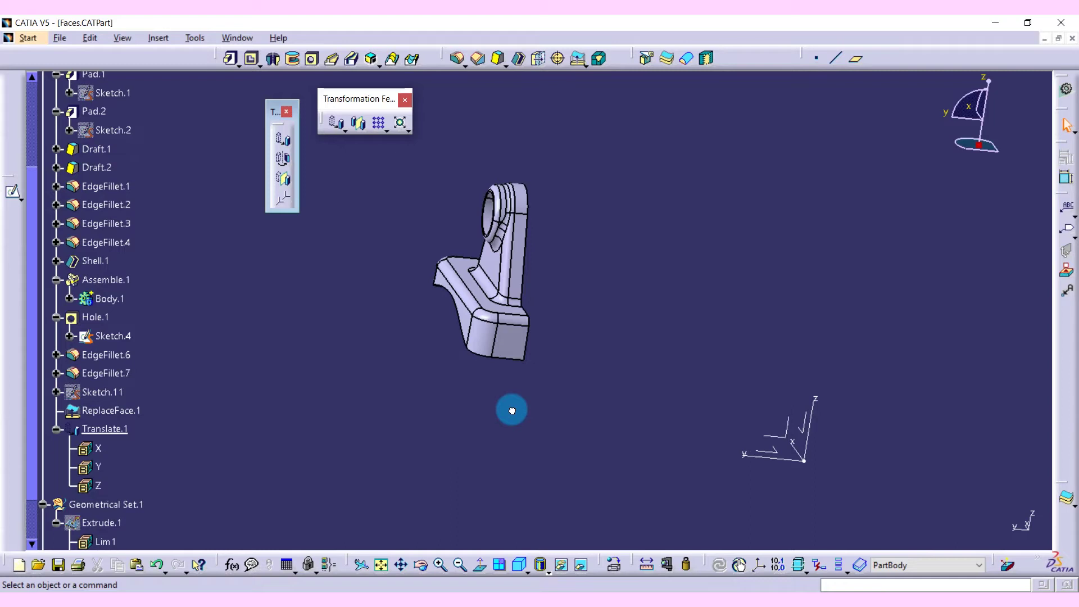
- Undo the translation changes back to before the Translate.1 feature was added to the part body
key("ctrl+z")
key("ctrl+z")
key("ctrl+z")
key("ctrl+z")
key("ctrl+z")
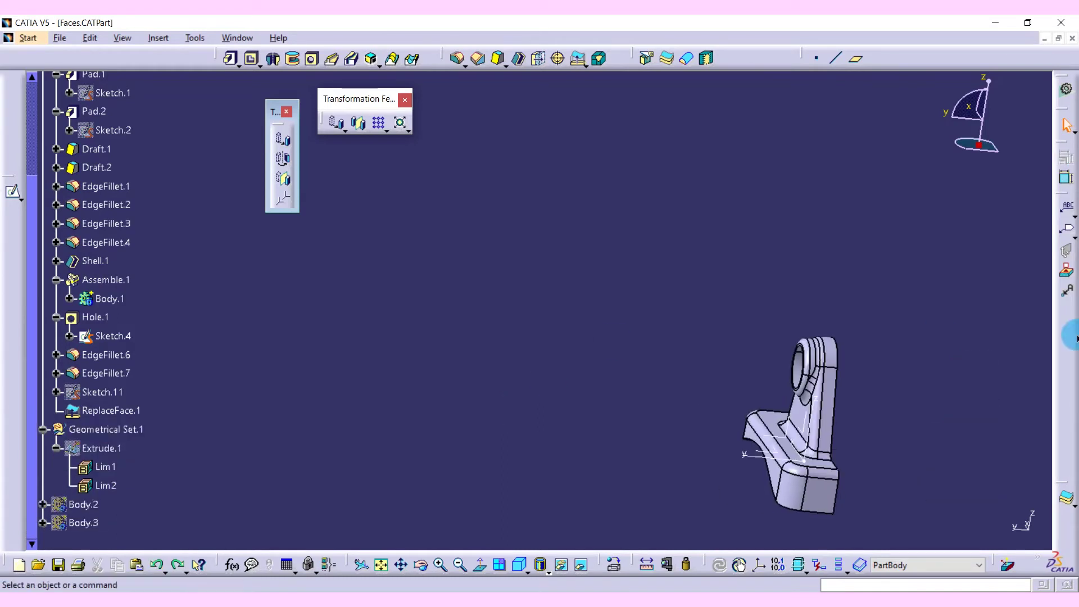
- Start a Rotate transformation on the part body, keep the transformation specifications and use the Axis-Angle definition mode
middle_click_drag(831, 397, 596, 349)
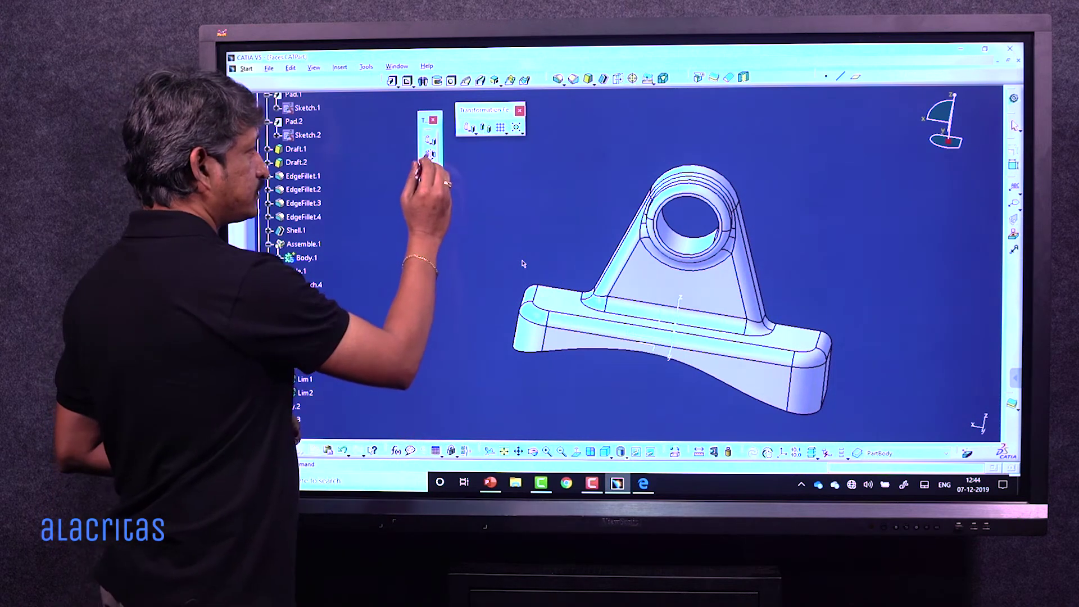
left_click(431, 155)
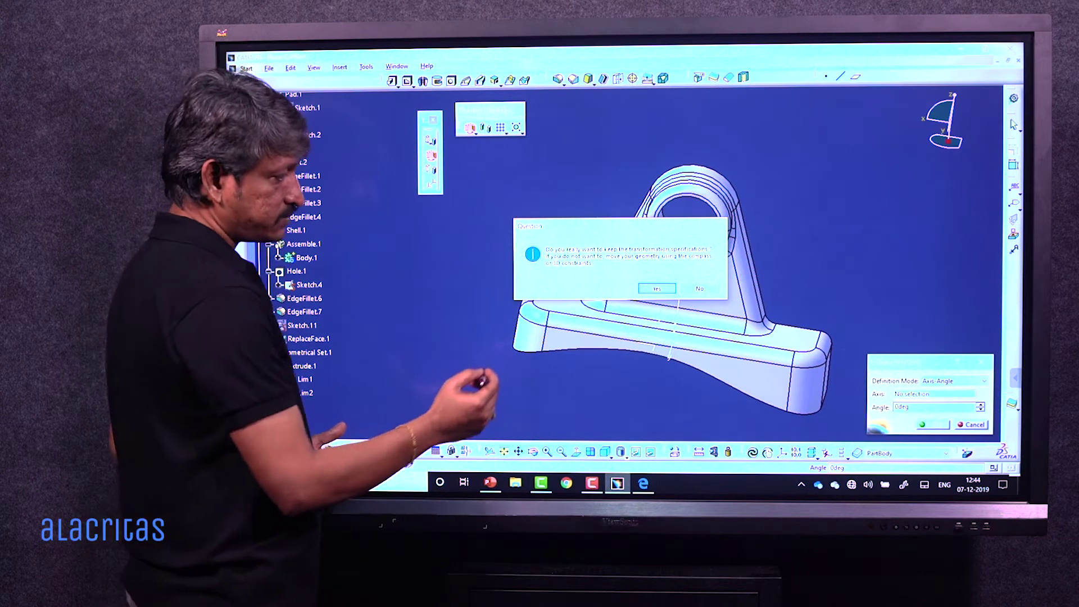
left_click(655, 289)
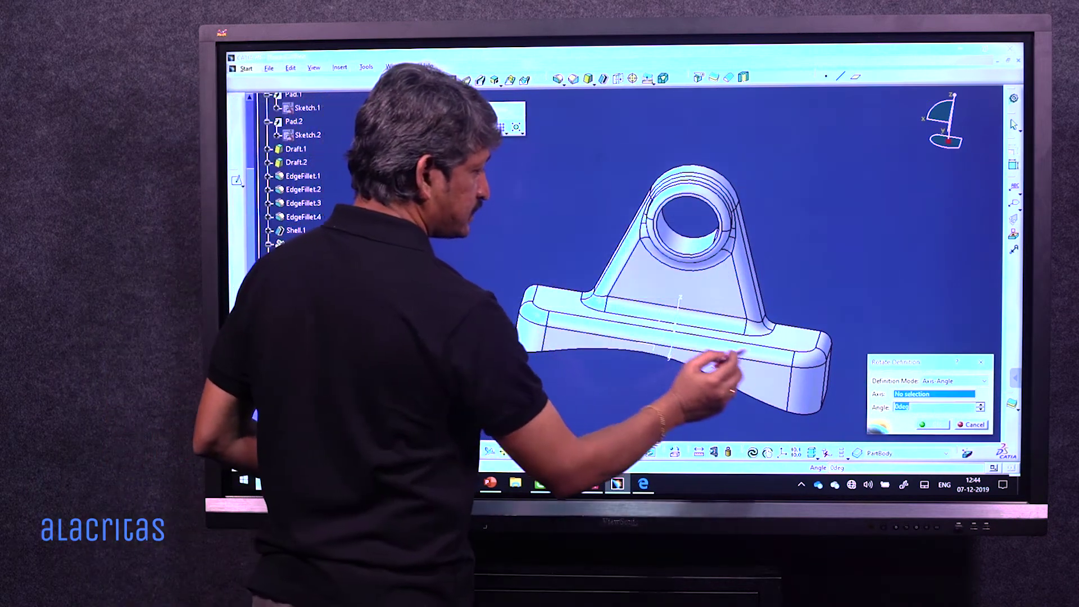
left_click_drag(846, 360, 699, 280)
left_click_drag(643, 251, 493, 170)
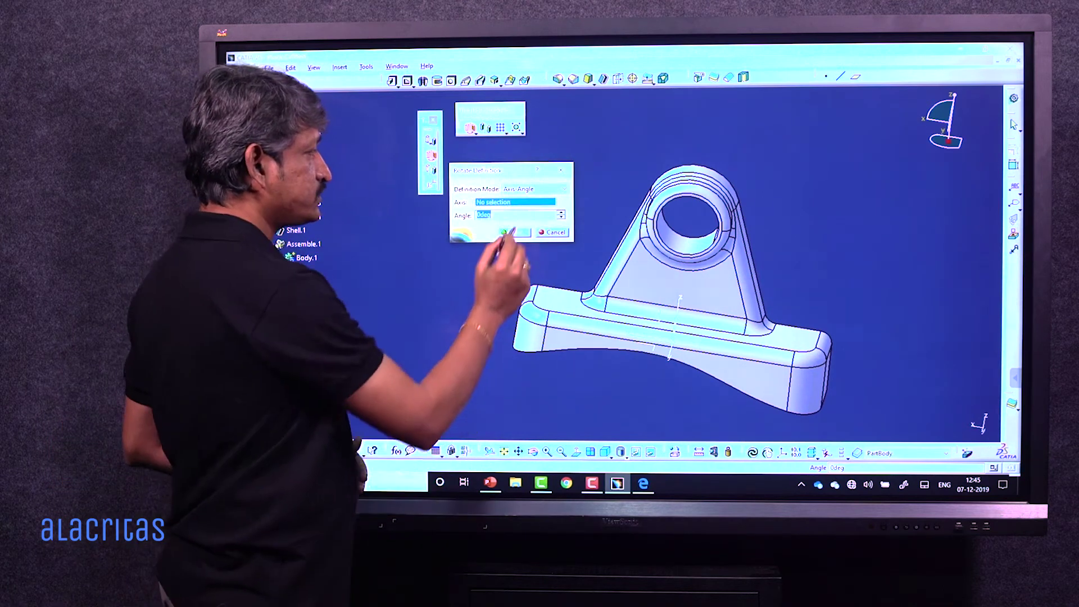
left_click(528, 190)
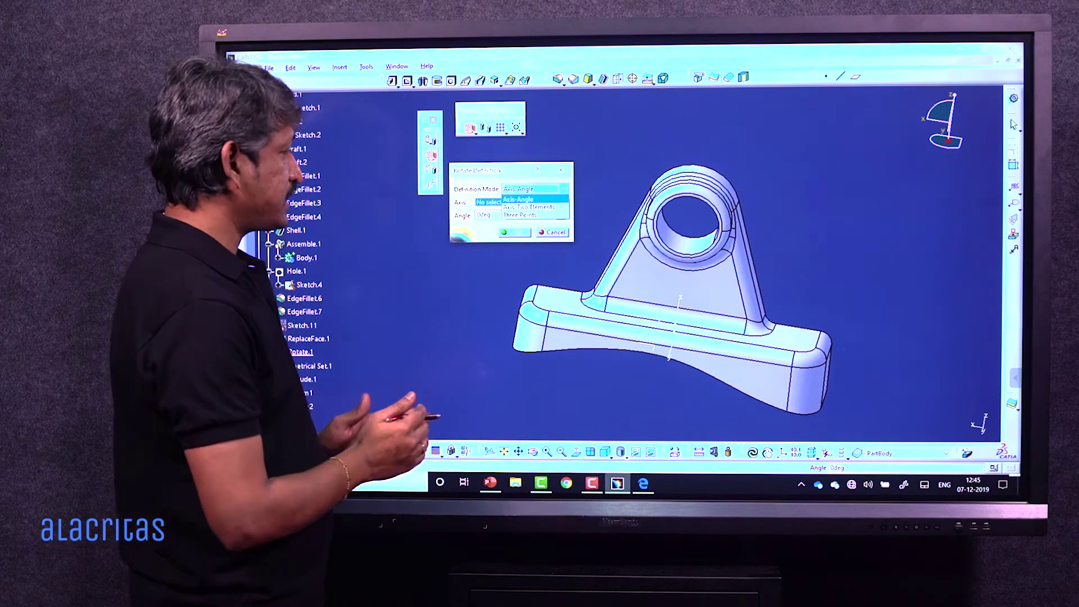
left_click(518, 199)
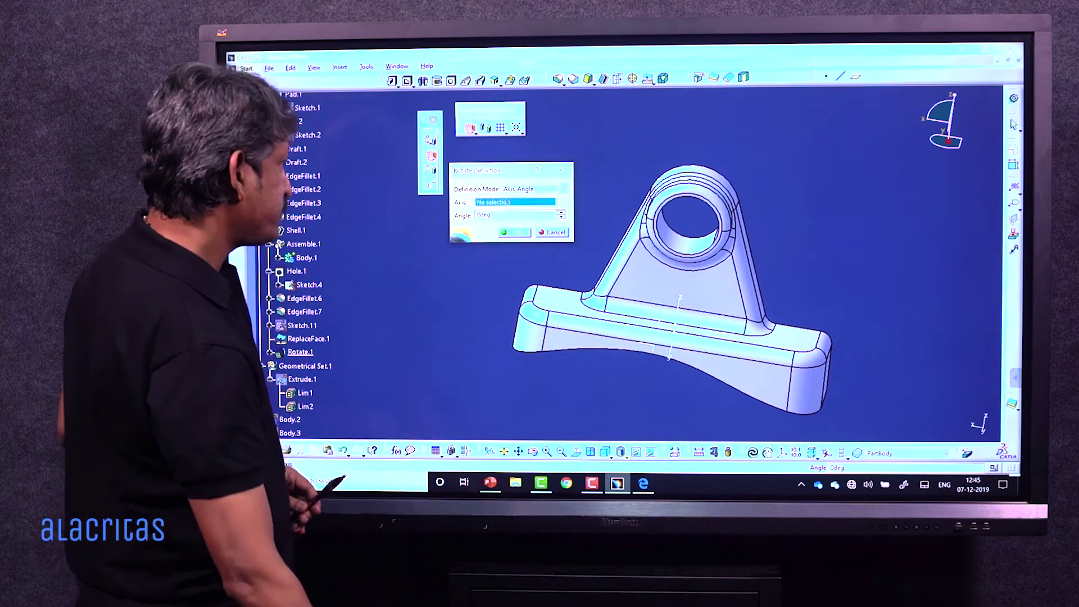
- Choose the Z Axis as the rotation axis, set the angle to 45 deg and apply the rotation
right_click(514, 203)
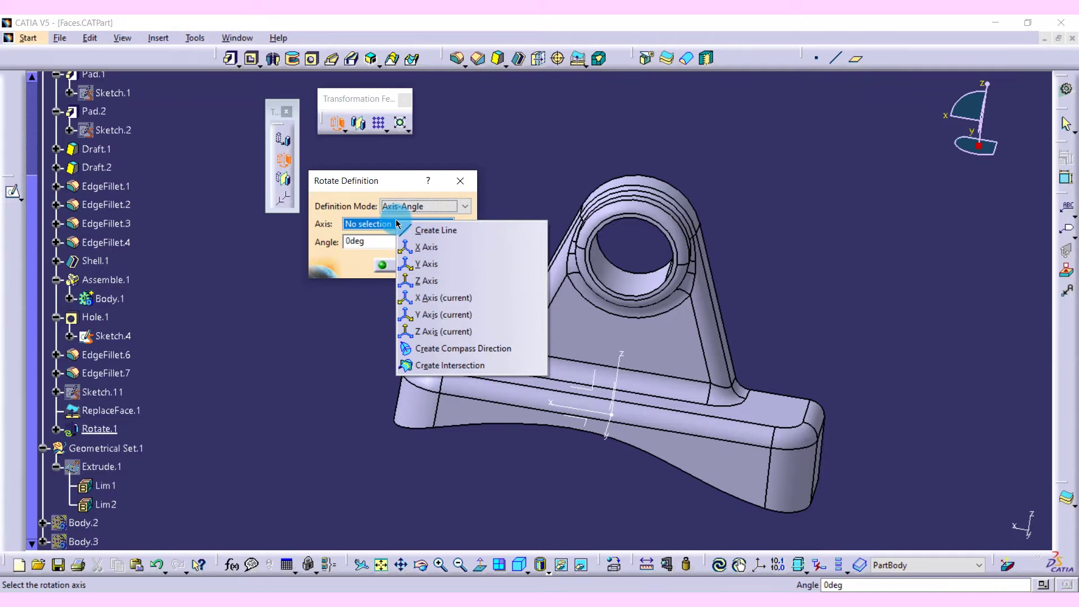
left_click(423, 280)
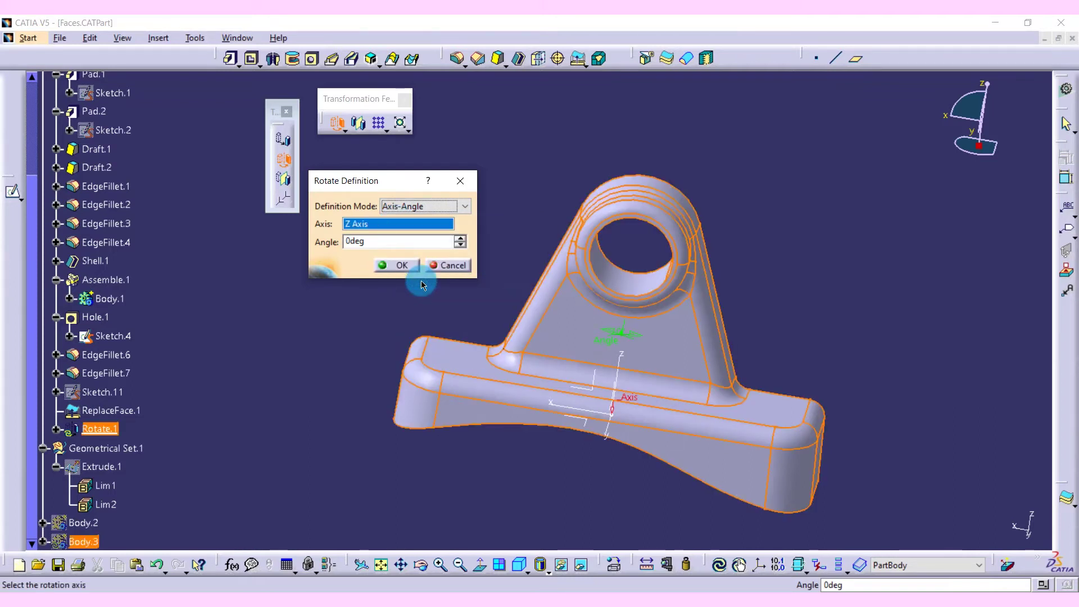
double_click(356, 242)
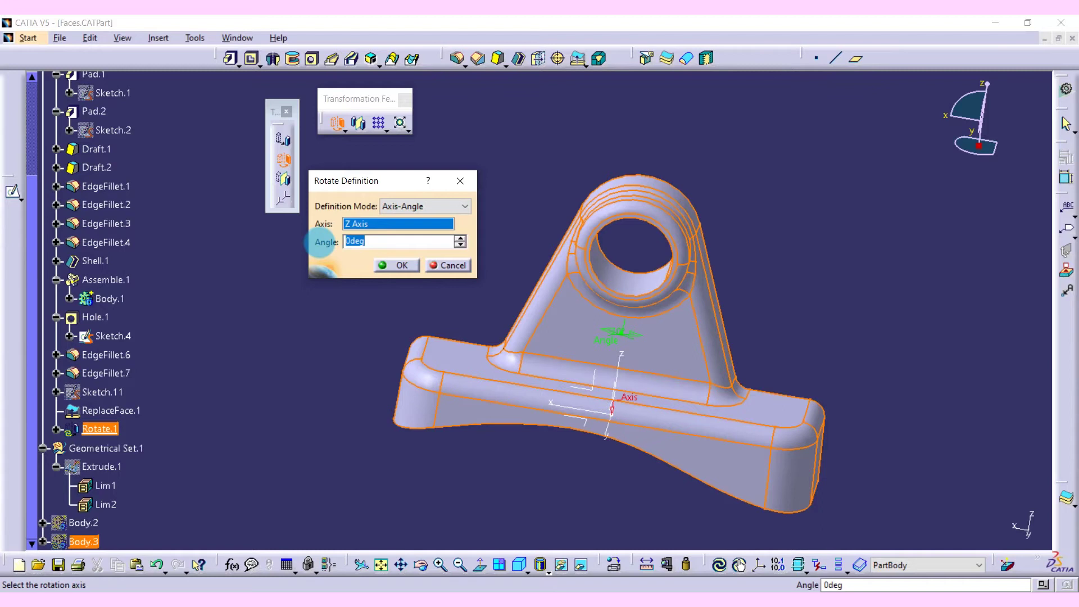
type("45")
left_click(242, 306)
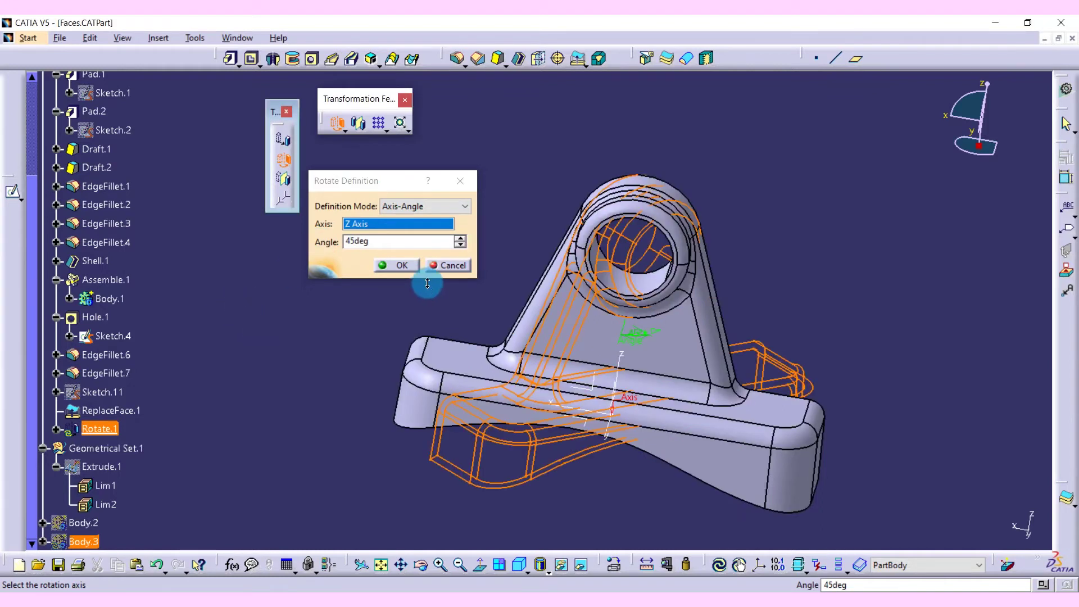
middle_click_drag(494, 339, 590, 335)
left_click(395, 265)
middle_click_drag(572, 378, 527, 350)
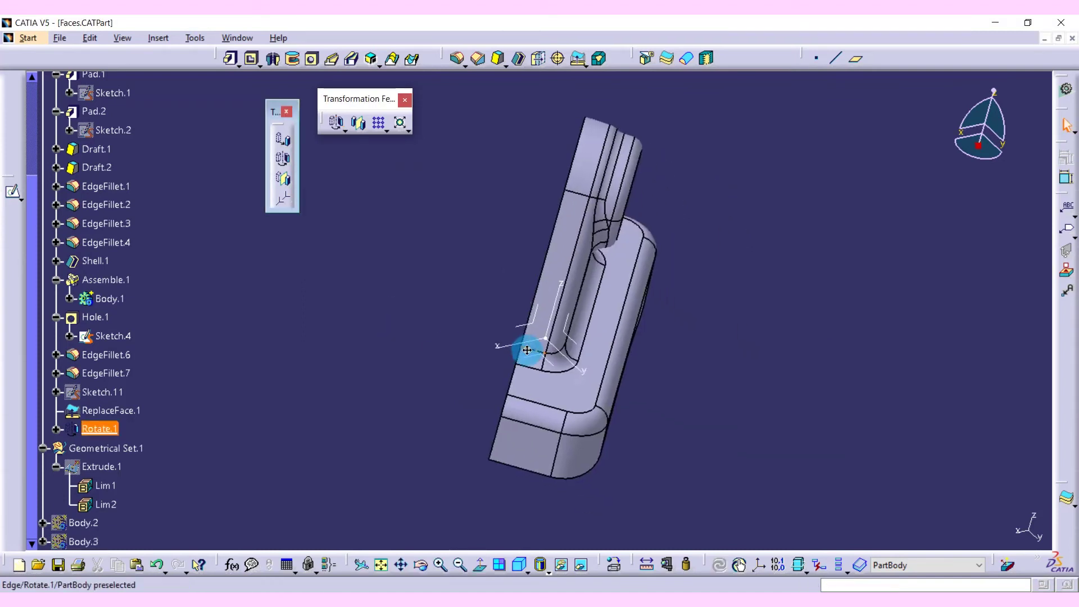
- Edit the Rotate.1 feature and set its angle to -45 deg
double_click(100, 429)
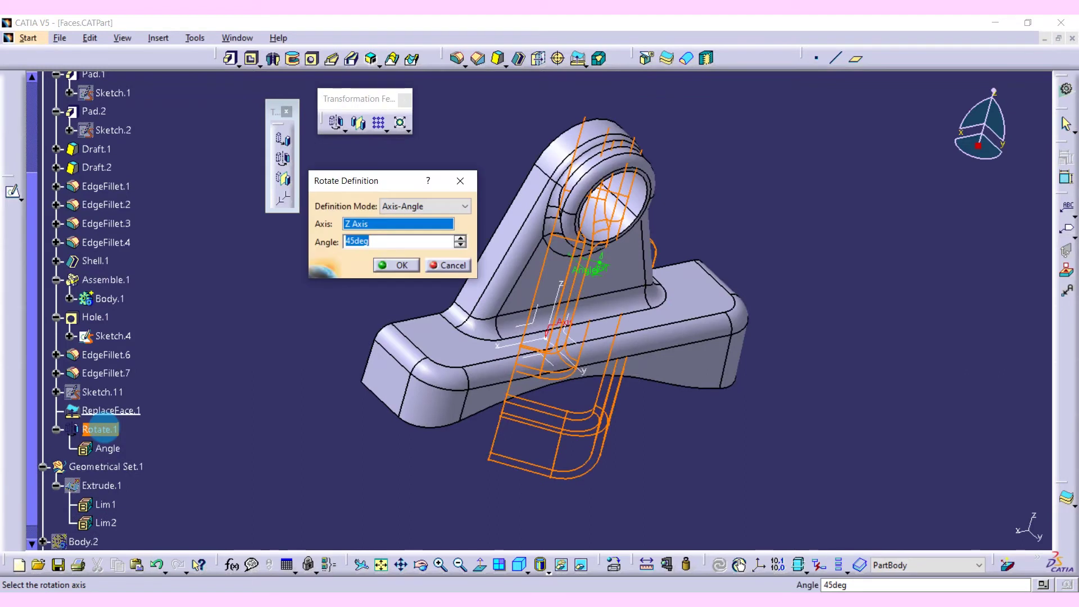
left_click(345, 242)
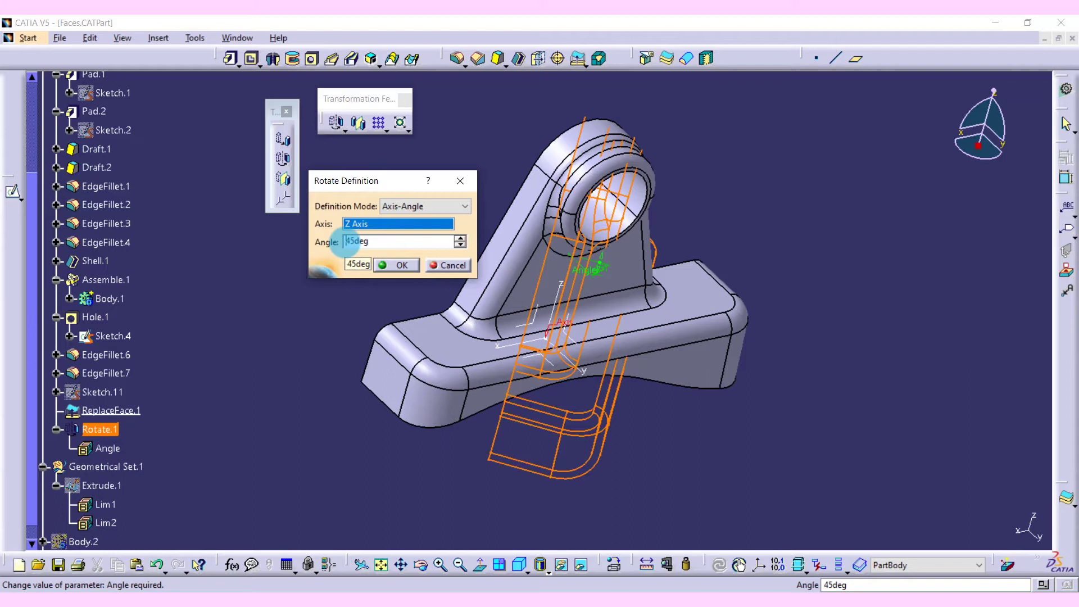
type("-")
left_click(395, 264)
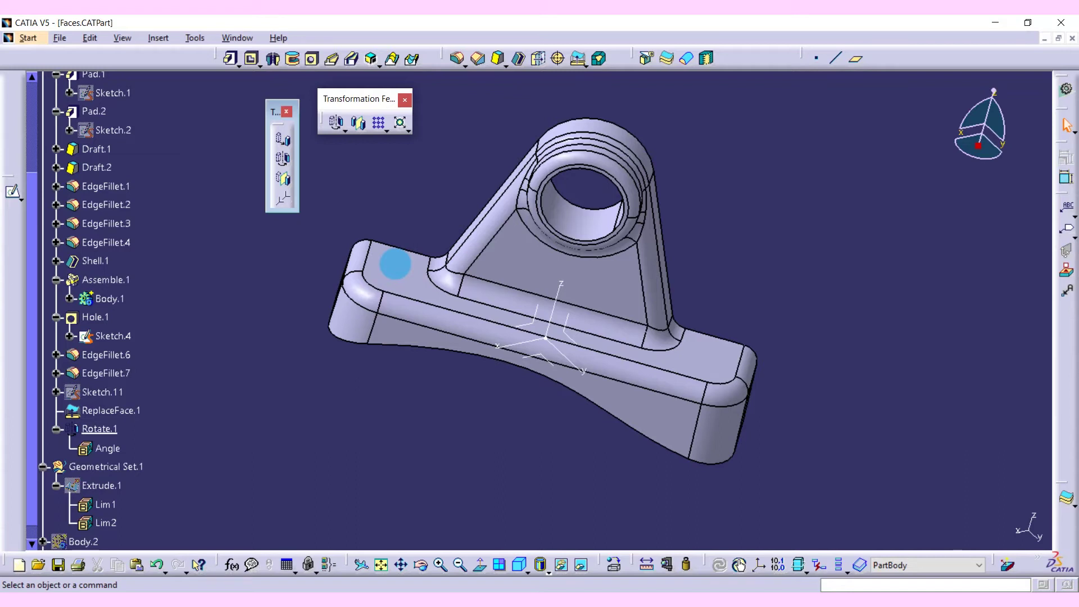
- Undo the rotation changes back to before the Rotate.1 feature was added to the part body
middle_click_drag(362, 241, 658, 366)
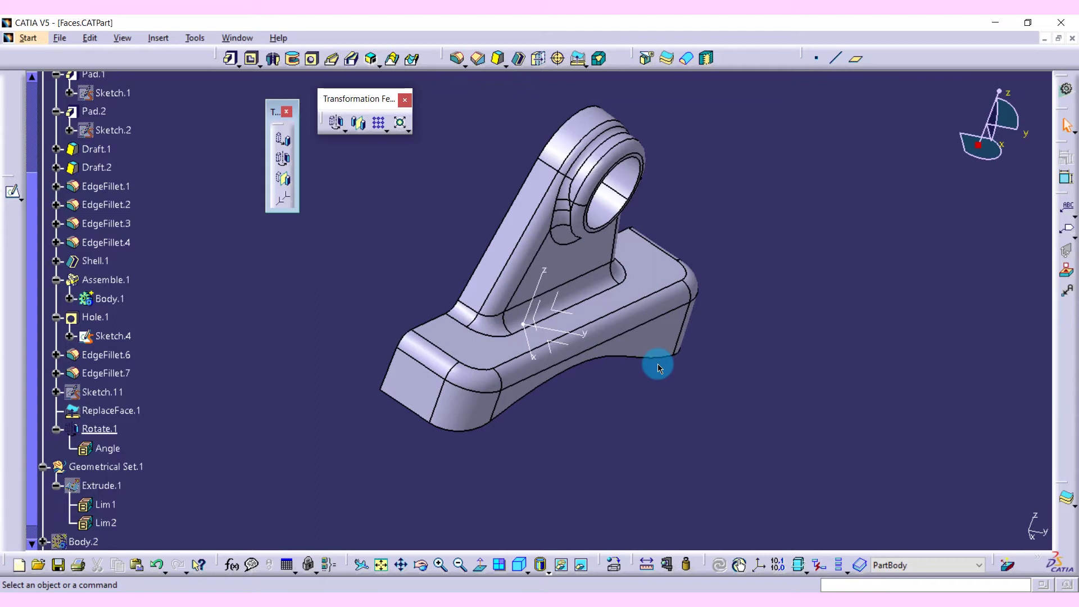
left_click(659, 369)
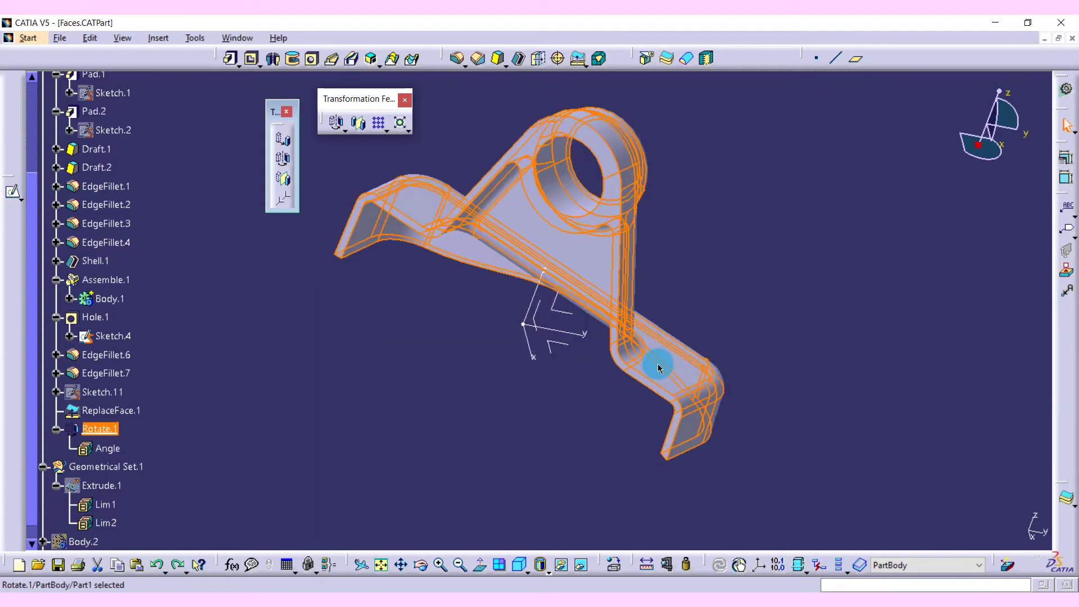
key("ctrl+z")
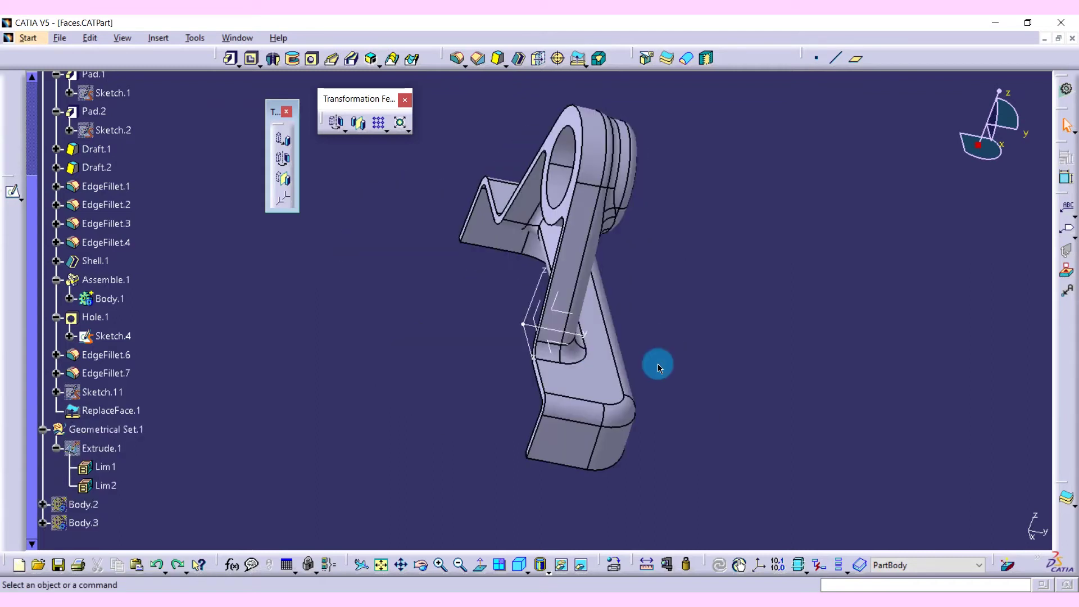
- Start a Symmetry transformation on the part body, keep the transformation specifications and pick Axis System.1's YZ plane as the reference
middle_click_drag(658, 363, 462, 390)
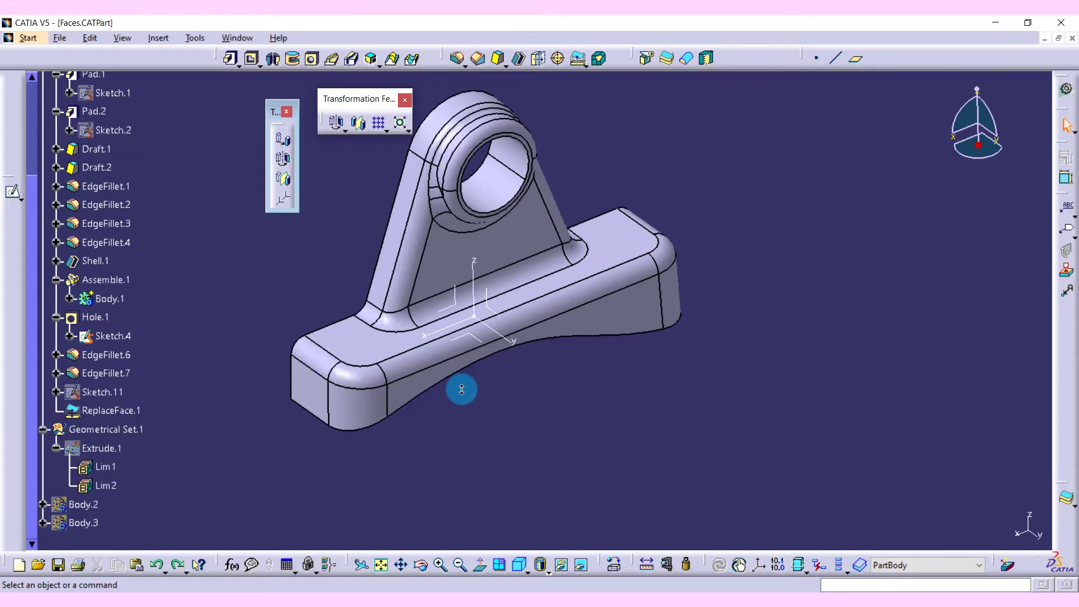
left_click(283, 179)
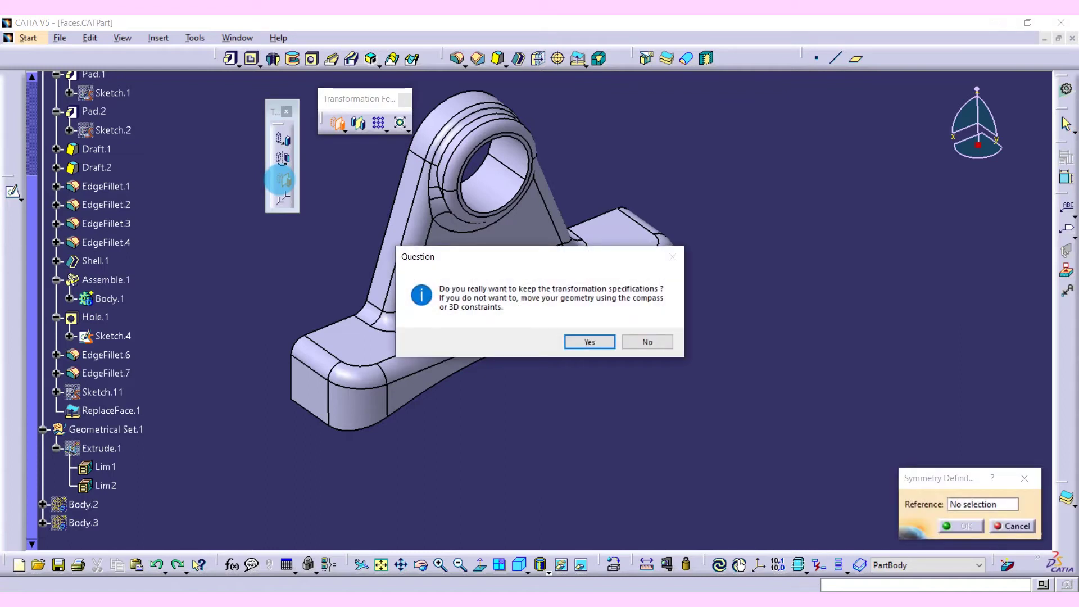
left_click(586, 343)
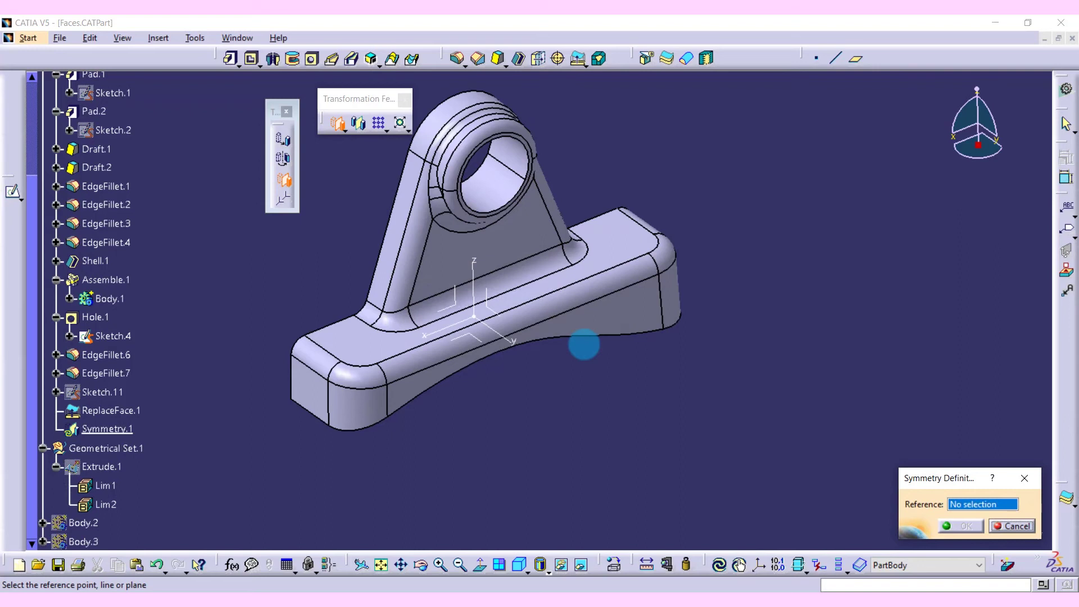
left_click_drag(914, 479, 264, 233)
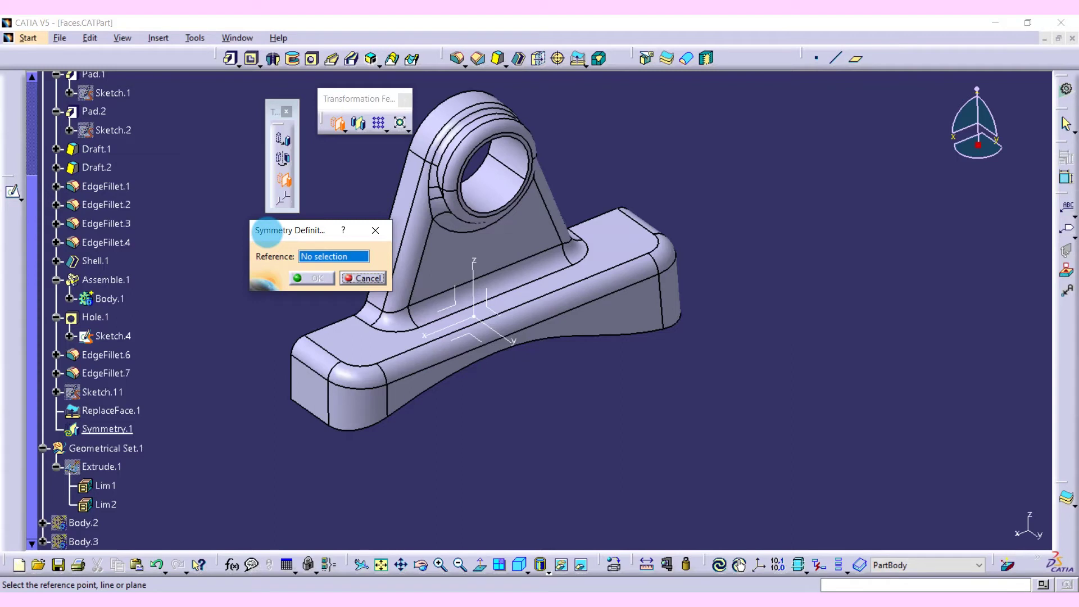
left_click(494, 310)
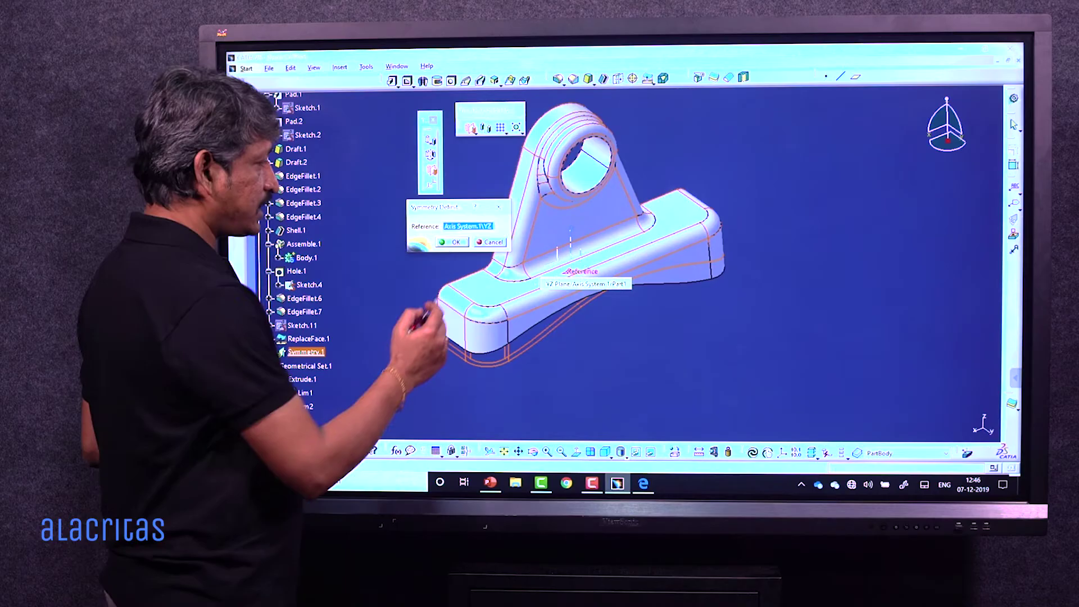
- Change the symmetry reference to the ZX plane, then replace it with the XY plane
left_click(465, 226)
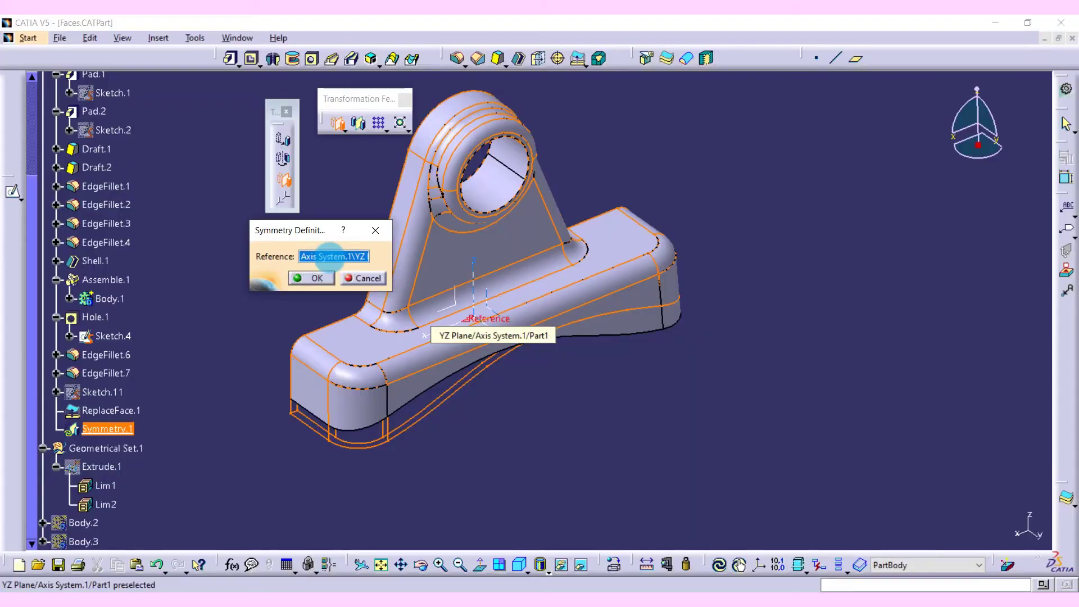
right_click(317, 259)
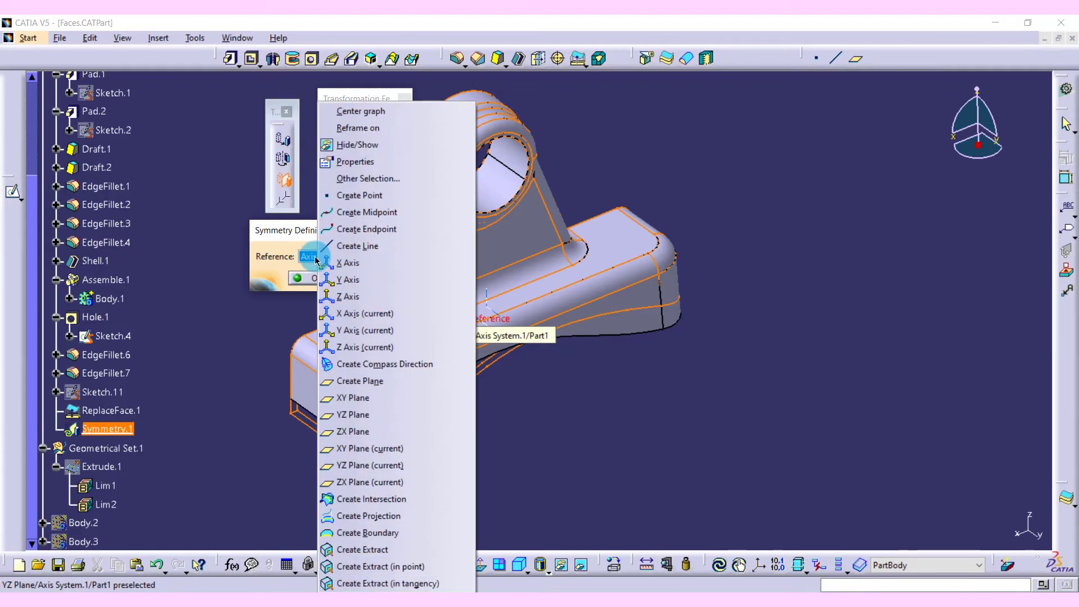
left_click(377, 440)
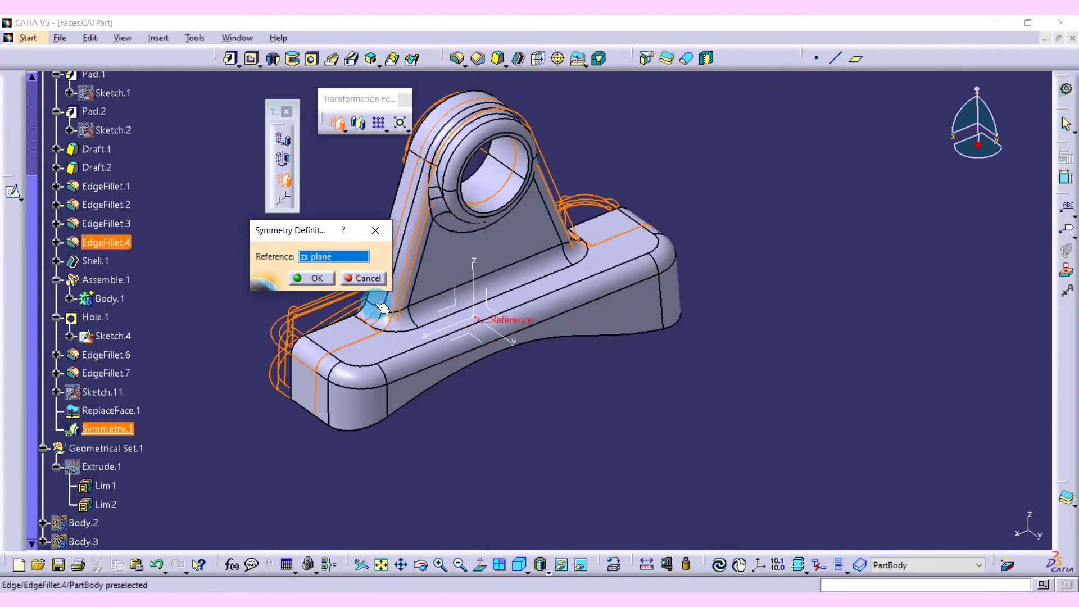
right_click(336, 259)
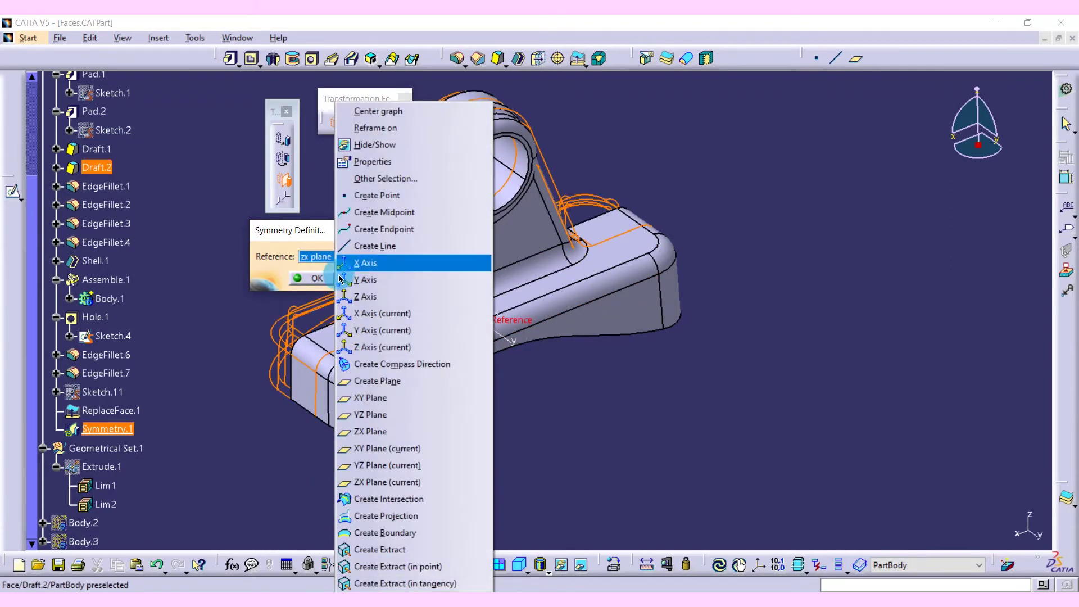
left_click(375, 398)
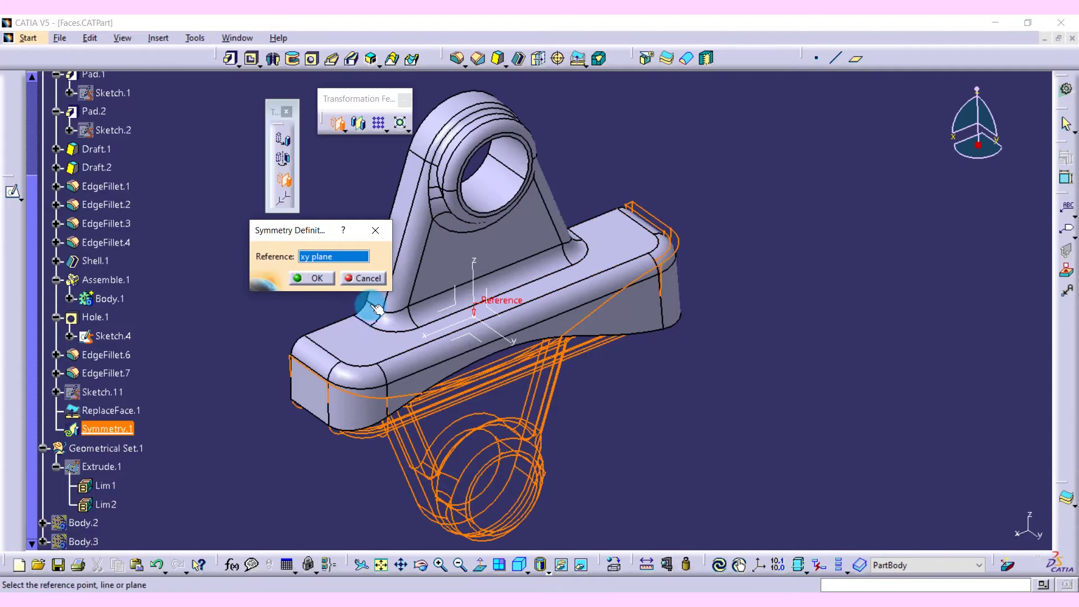
- Replace the symmetry reference with a new plane offset 250 mm from Axis System.1's YZ plane
right_click(349, 259)
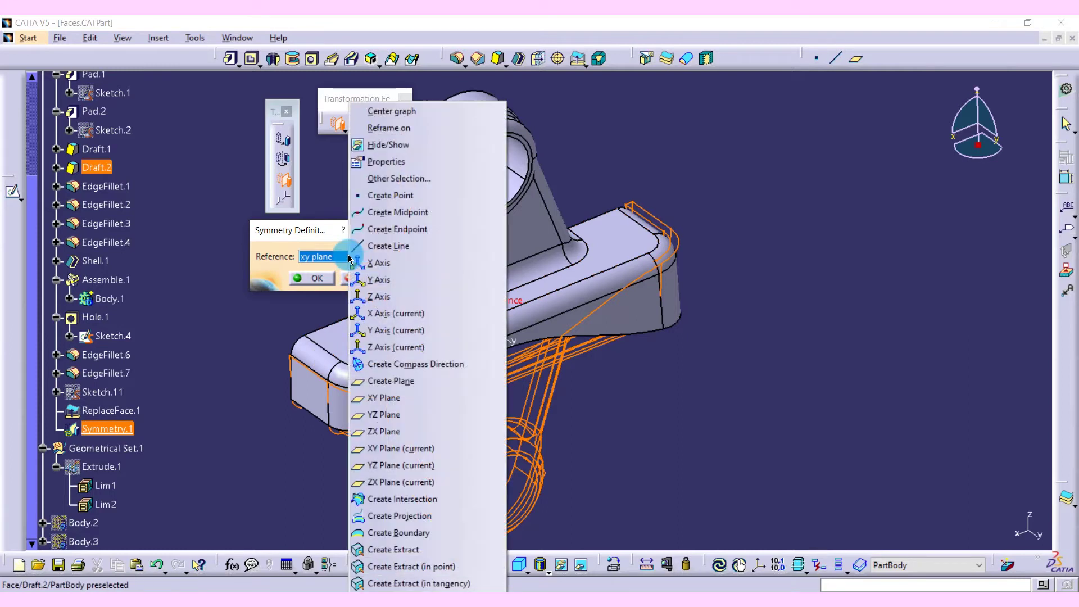
left_click(391, 381)
middle_click_drag(433, 385, 608, 355)
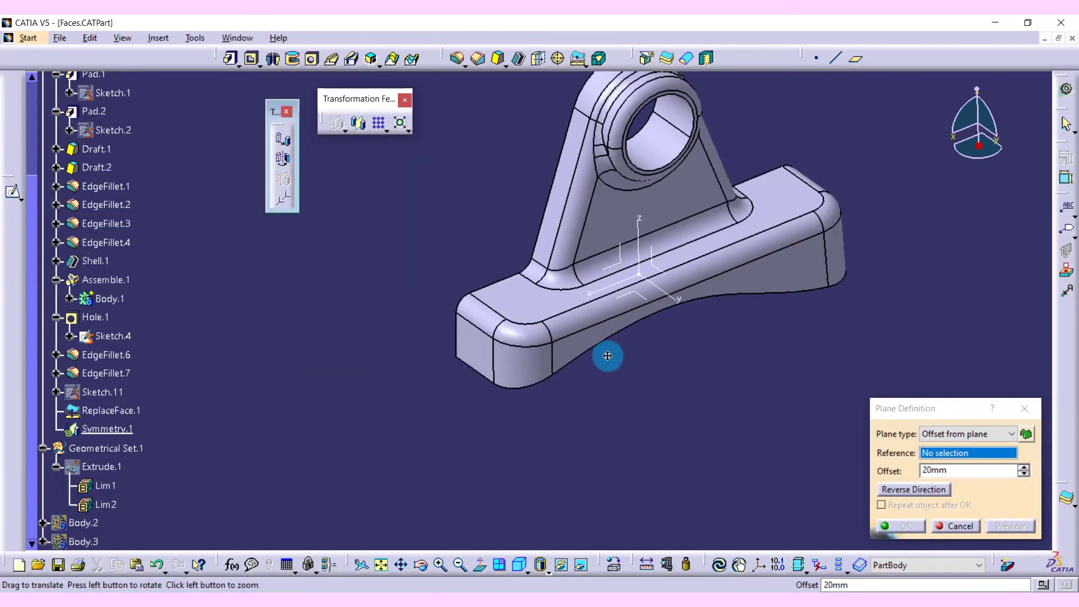
left_click(657, 249)
double_click(919, 470)
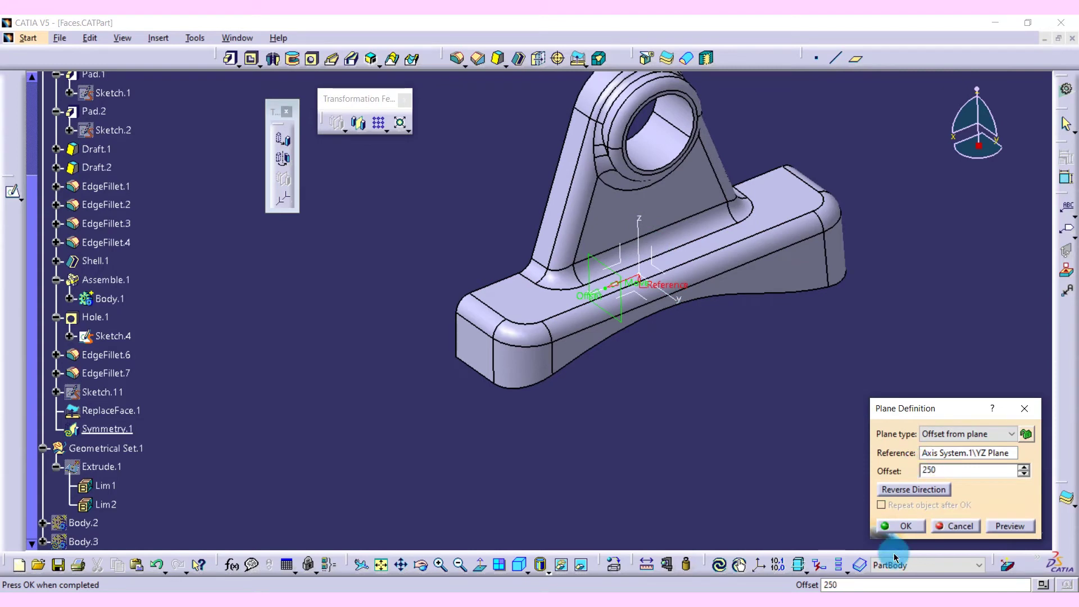
left_click(766, 470)
middle_click_drag(641, 424, 709, 458)
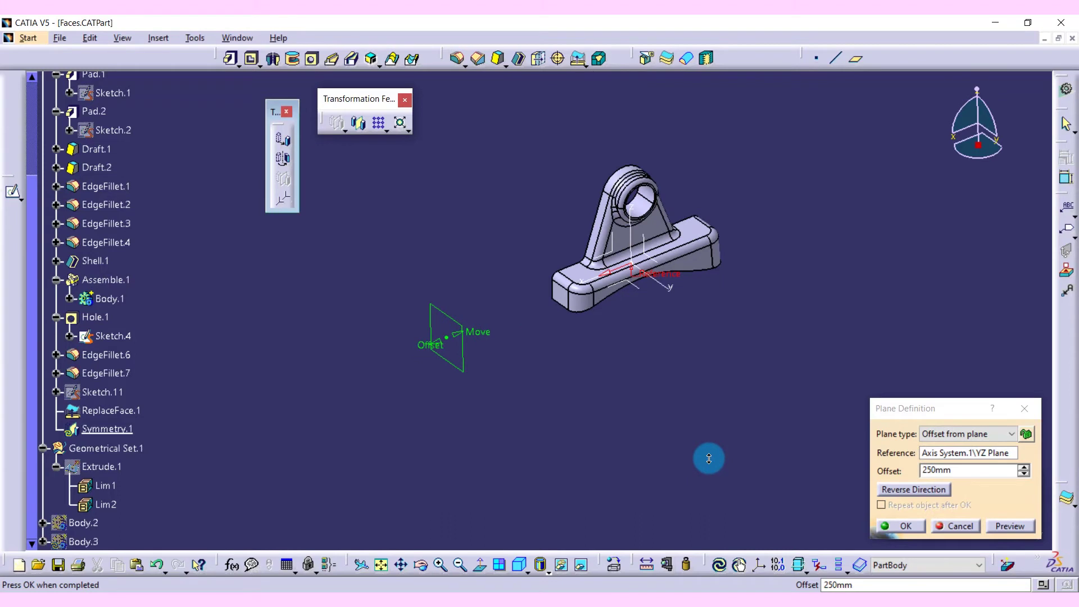
left_click(898, 524)
- Apply the symmetry of the part body about the offset plane, and undo it
middle_click_drag(504, 403, 725, 355)
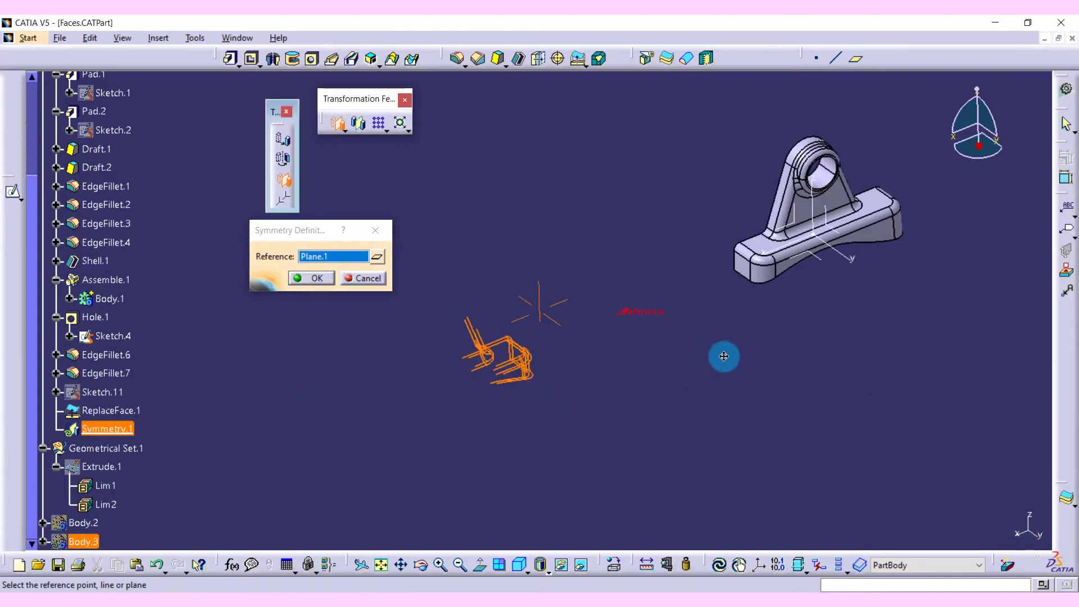
left_click(327, 280)
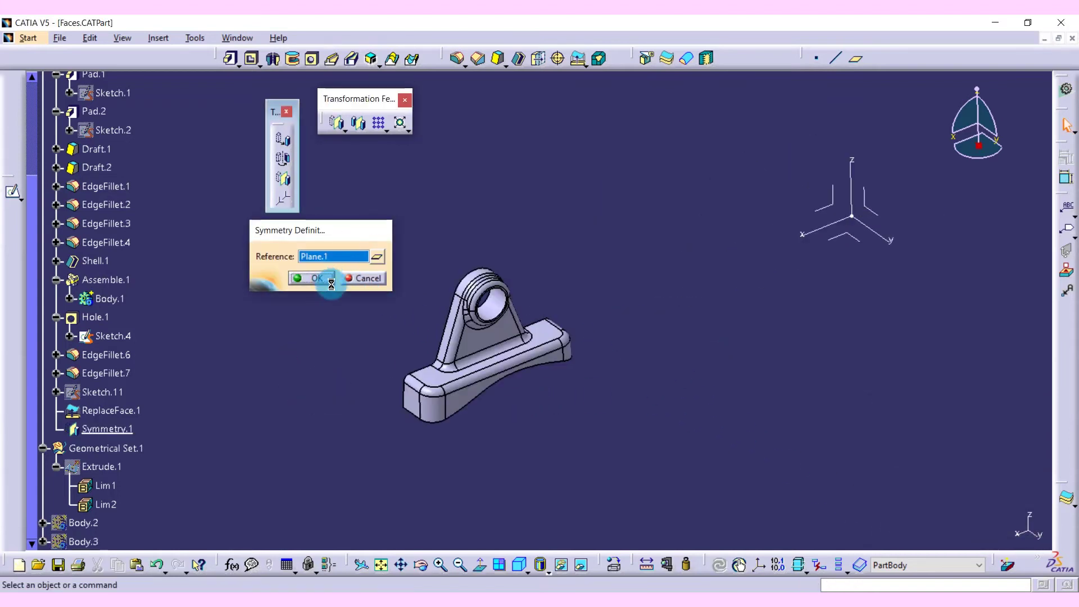
middle_click_drag(629, 383, 486, 401)
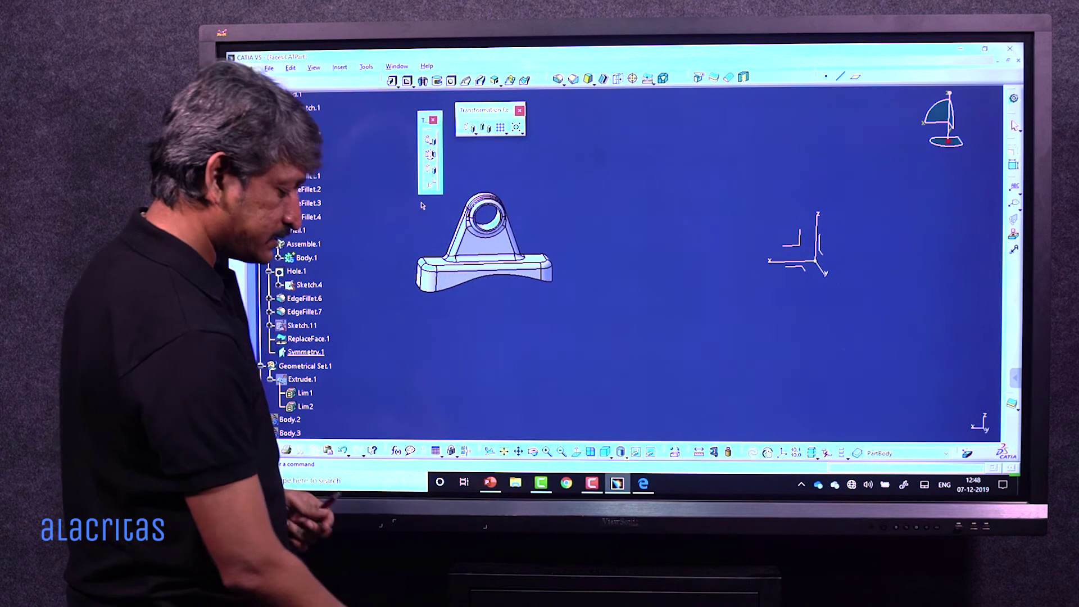
key("ctrl+z")
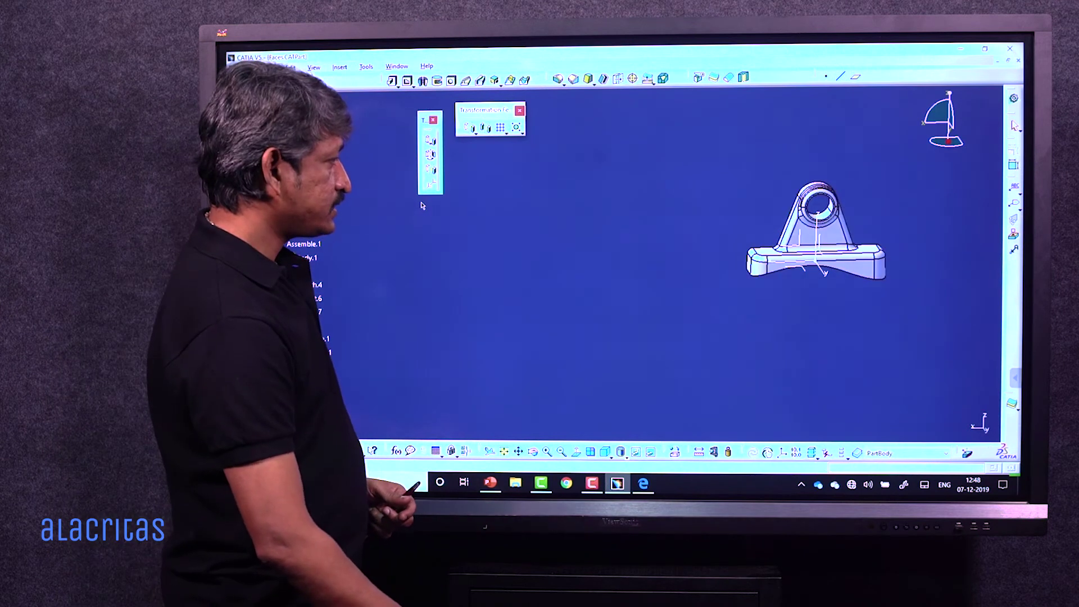
- Start an Axis to Axis transformation, keep the transformation specifications and pick Axis System.1 as the reference
middle_click_drag(731, 241, 521, 268)
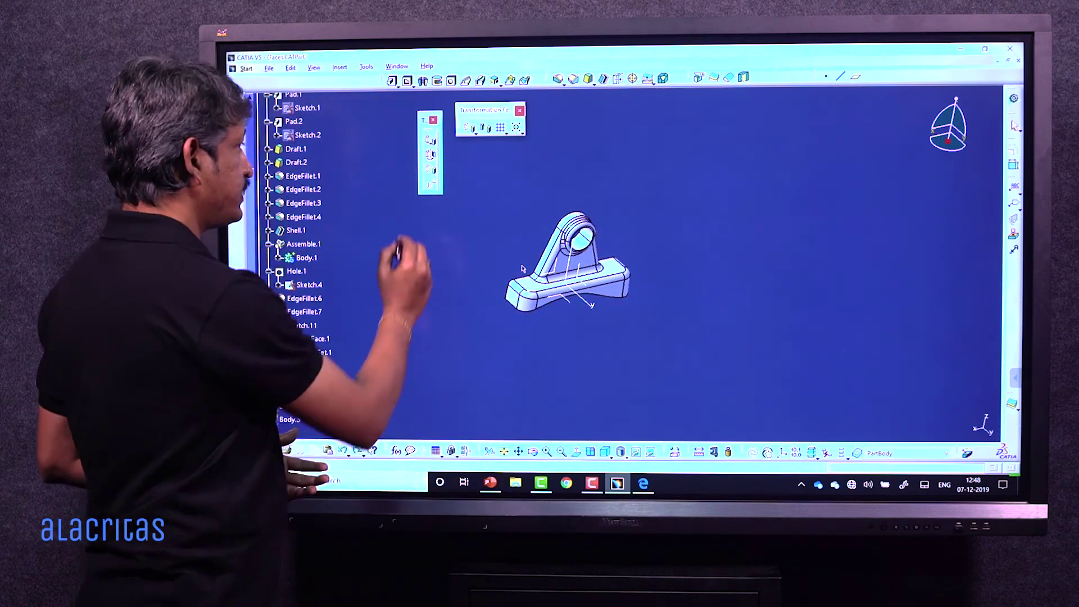
left_click(430, 183)
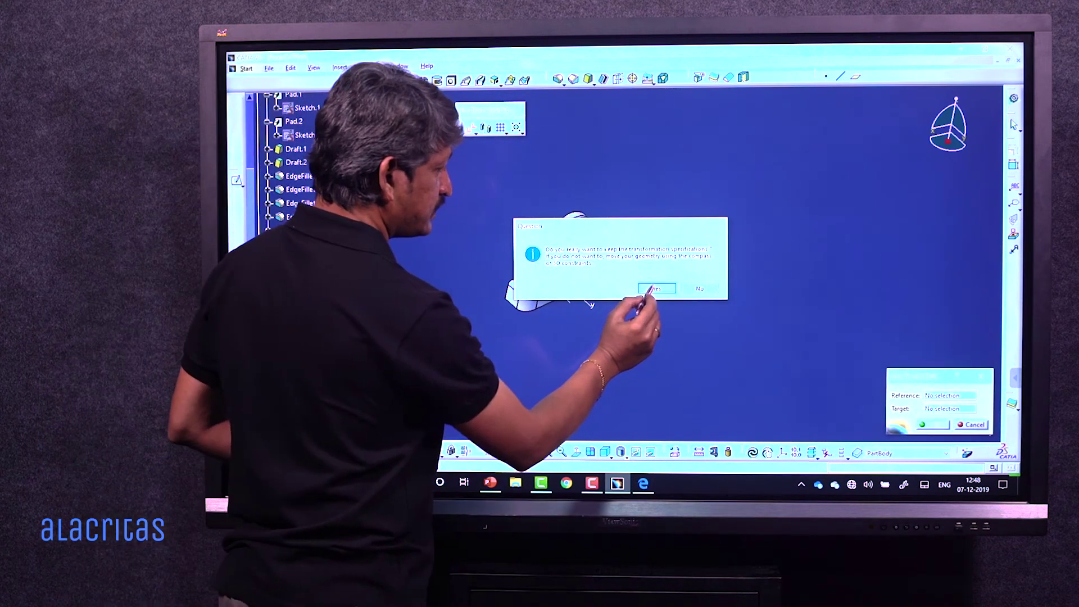
left_click(657, 289)
left_click_drag(894, 376, 415, 235)
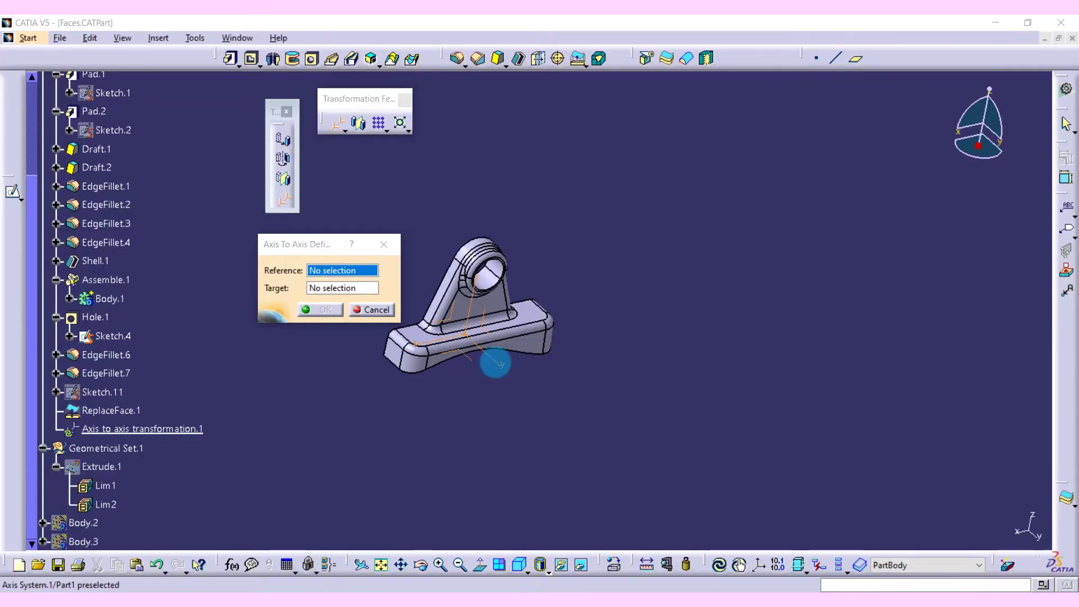
left_click(495, 363)
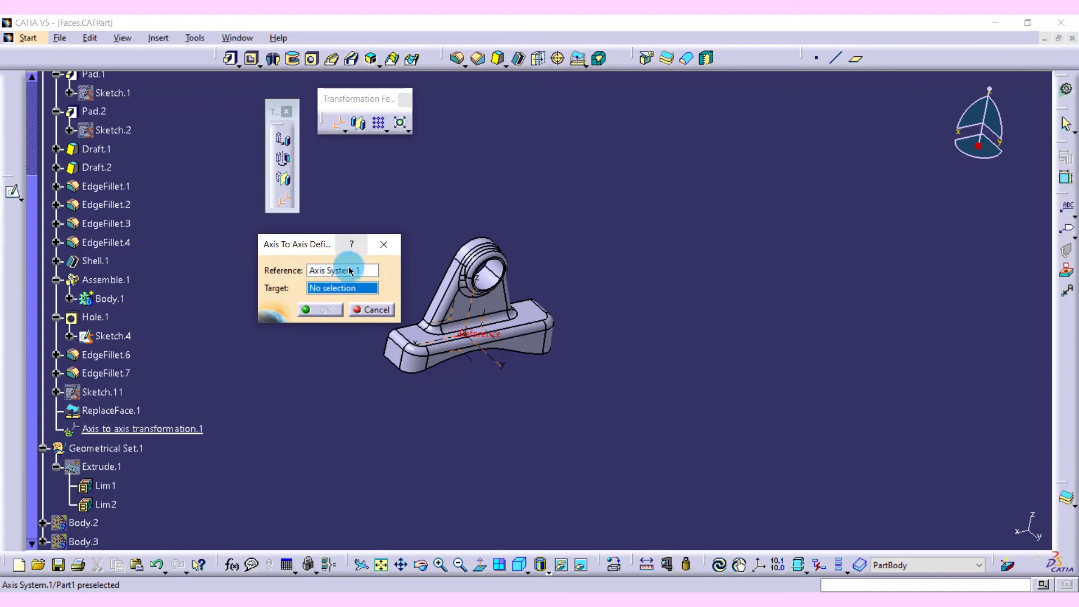
- Start creating a new standard axis system as the target of the Axis to Axis transformation
right_click(353, 287)
left_click(375, 298)
left_click_drag(890, 347, 652, 140)
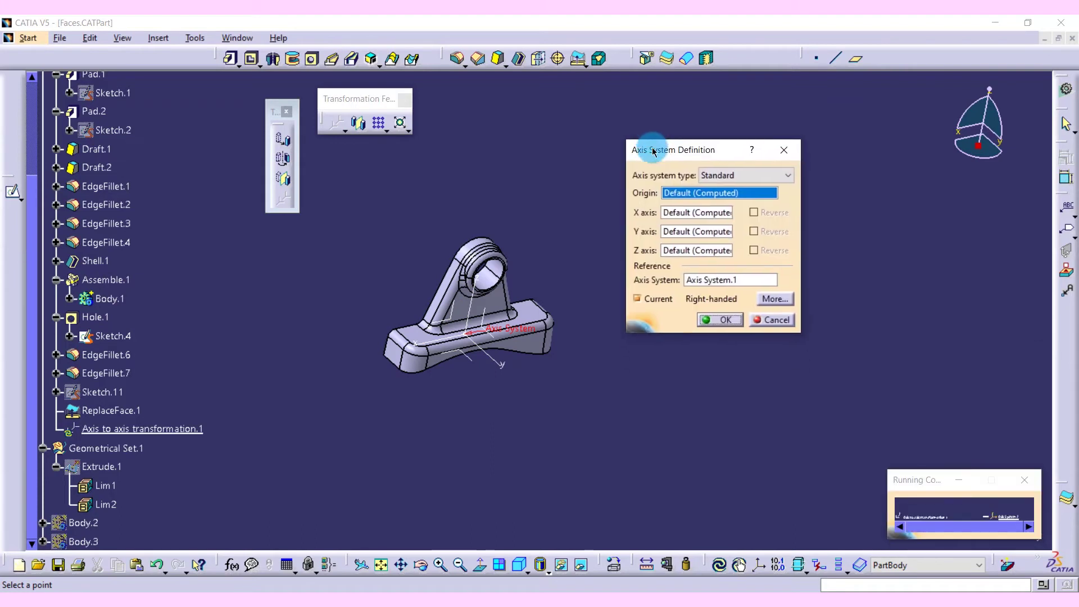
- Create a coordinates point with Y 100 mm and Z 250 mm as the new axis system's origin
right_click(675, 196)
left_click(709, 203)
left_click_drag(609, 128, 707, 148)
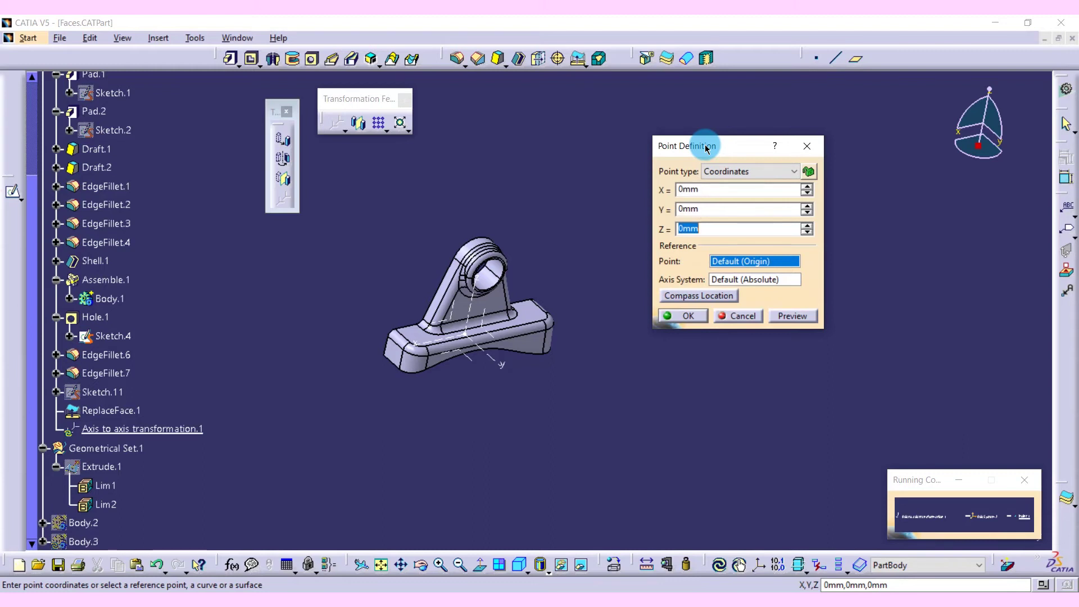
left_click_drag(719, 225, 640, 227)
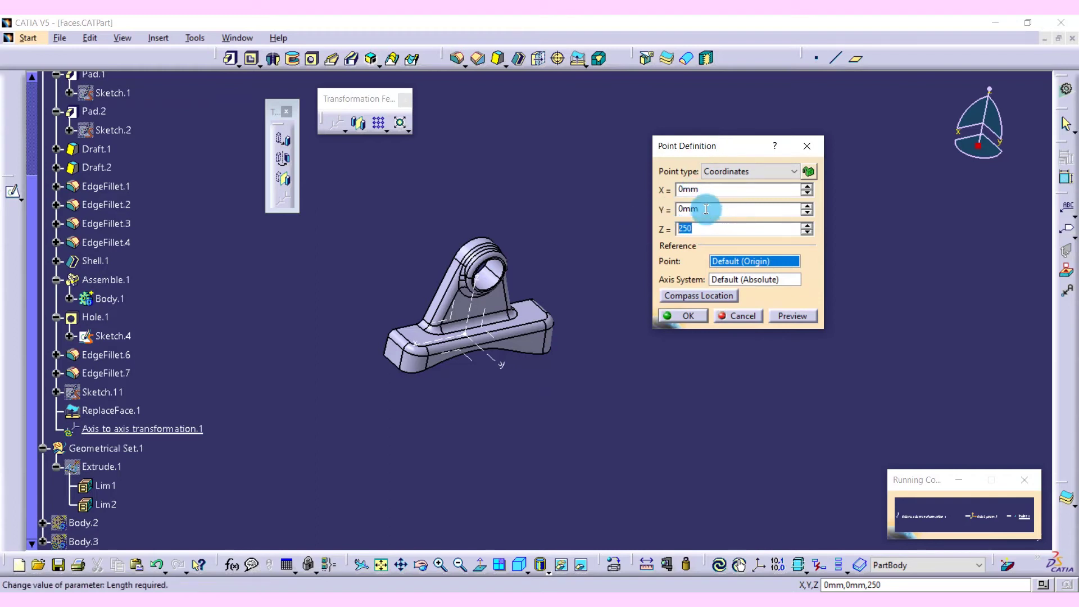
left_click_drag(702, 209, 655, 210)
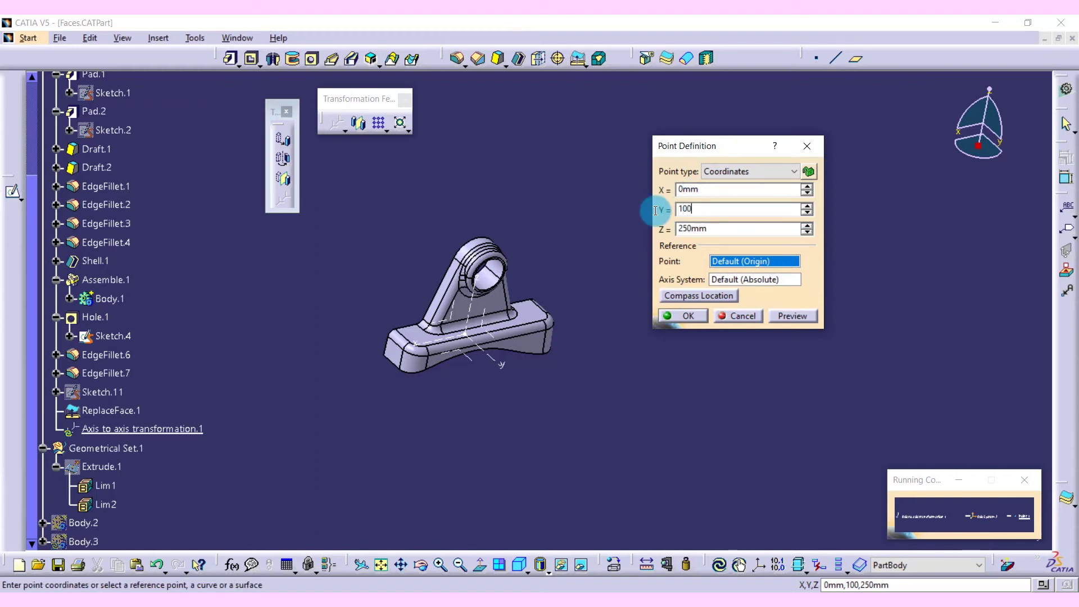
type("100")
left_click(615, 245)
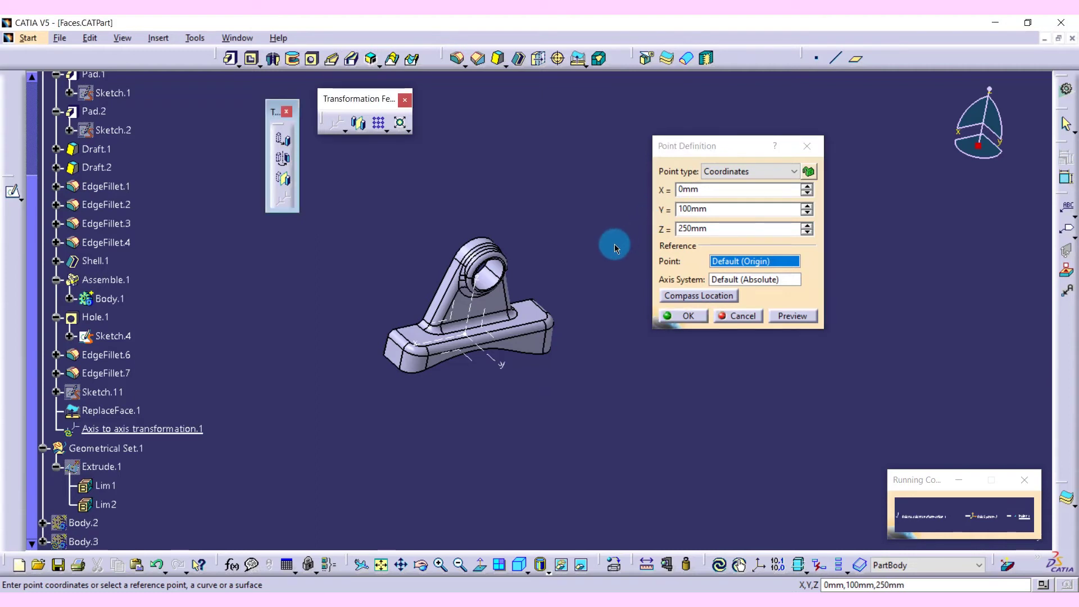
left_click(666, 317)
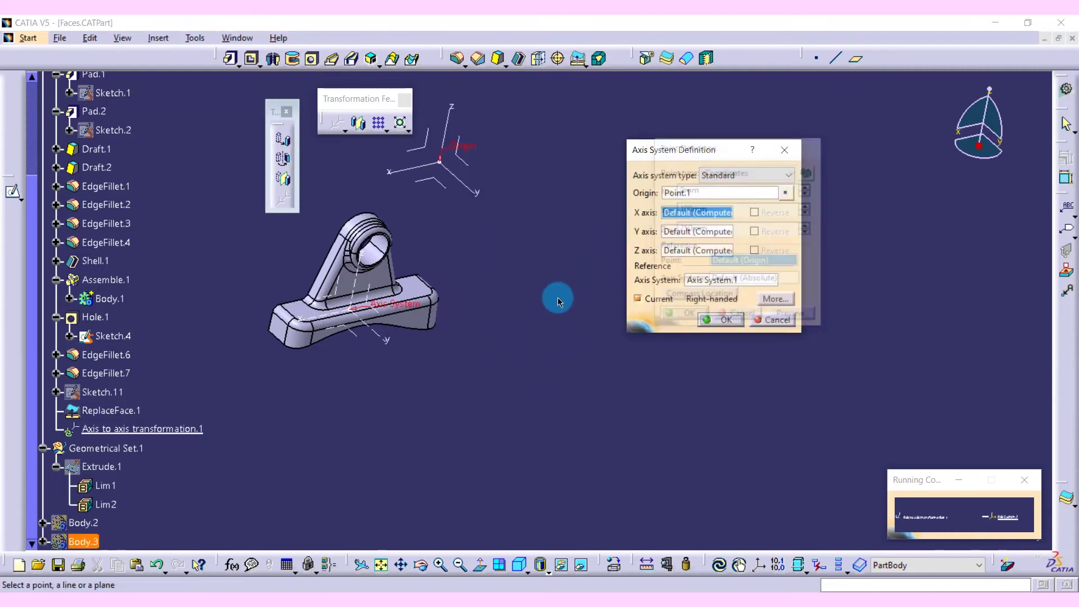
- Accept the new axis system as the target and apply the Axis to Axis transformation
middle_click_drag(503, 351, 590, 326)
left_click(637, 299)
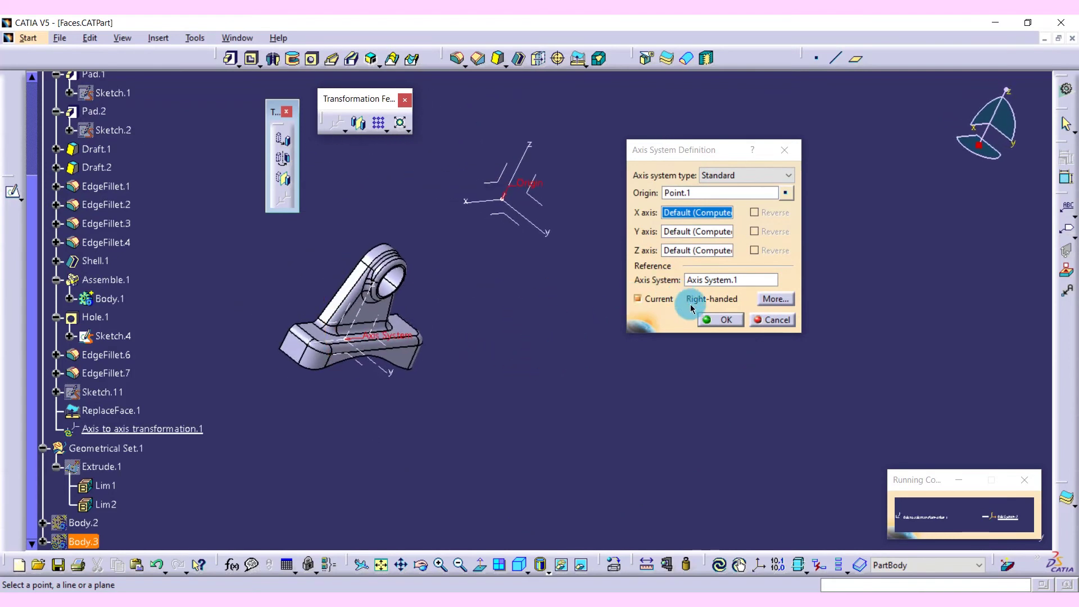
left_click(717, 320)
middle_click_drag(539, 332, 646, 298)
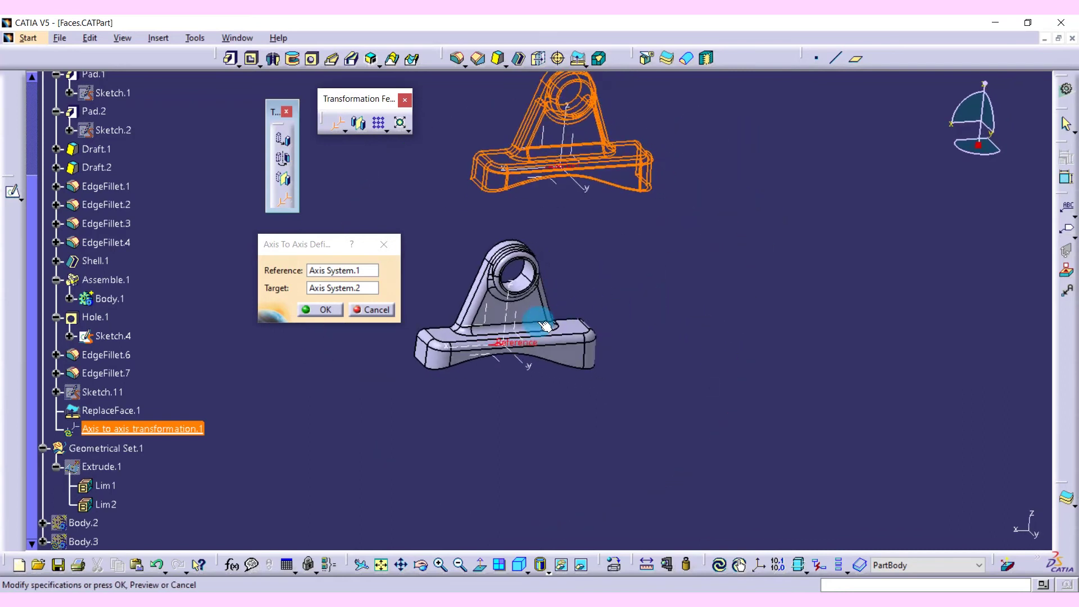
left_click(309, 315)
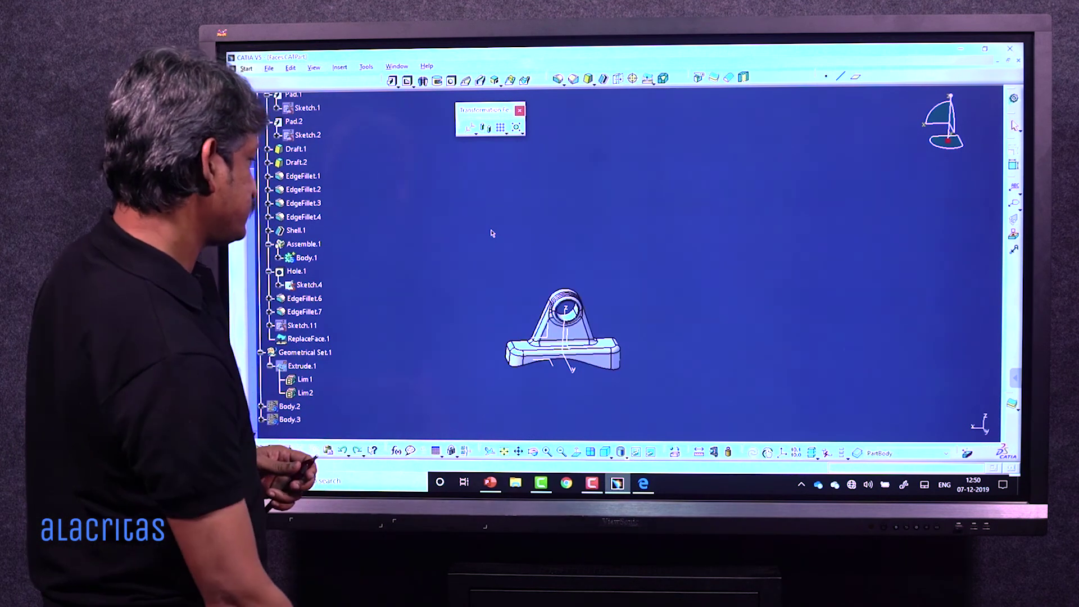
- Start a Mirror with Current Solid as the object to mirror and activate the mirroring element selection
middle_click_drag(566, 292, 586, 214)
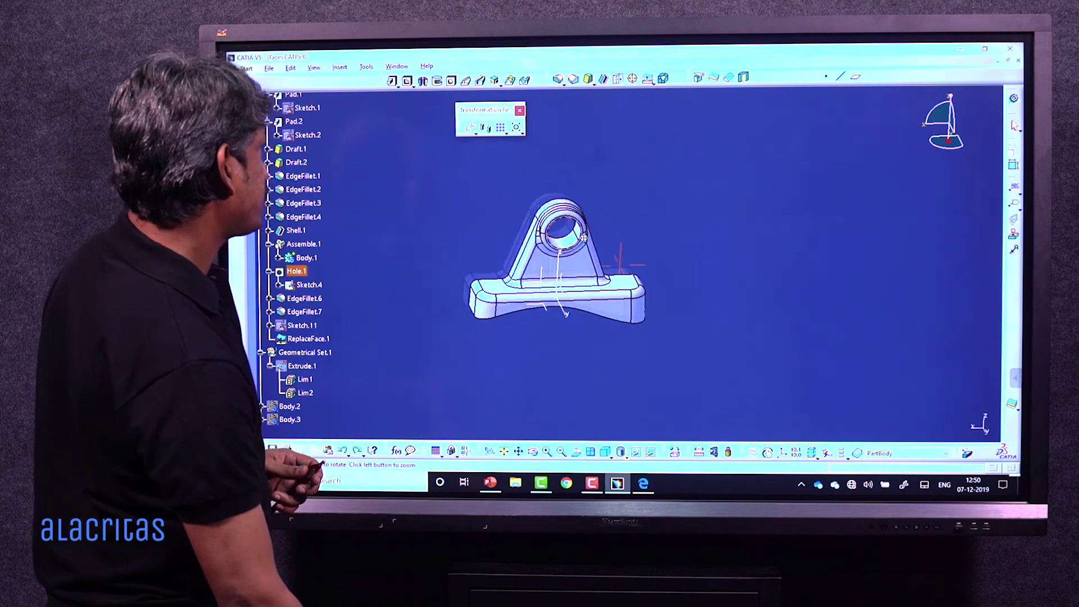
left_click(675, 452)
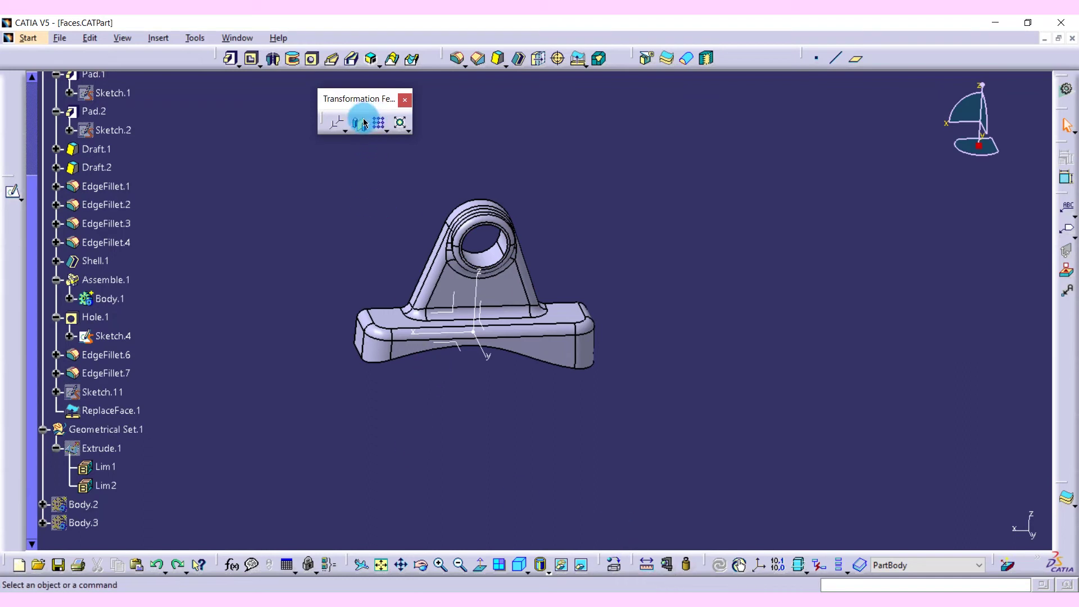
mouse_move(432, 601)
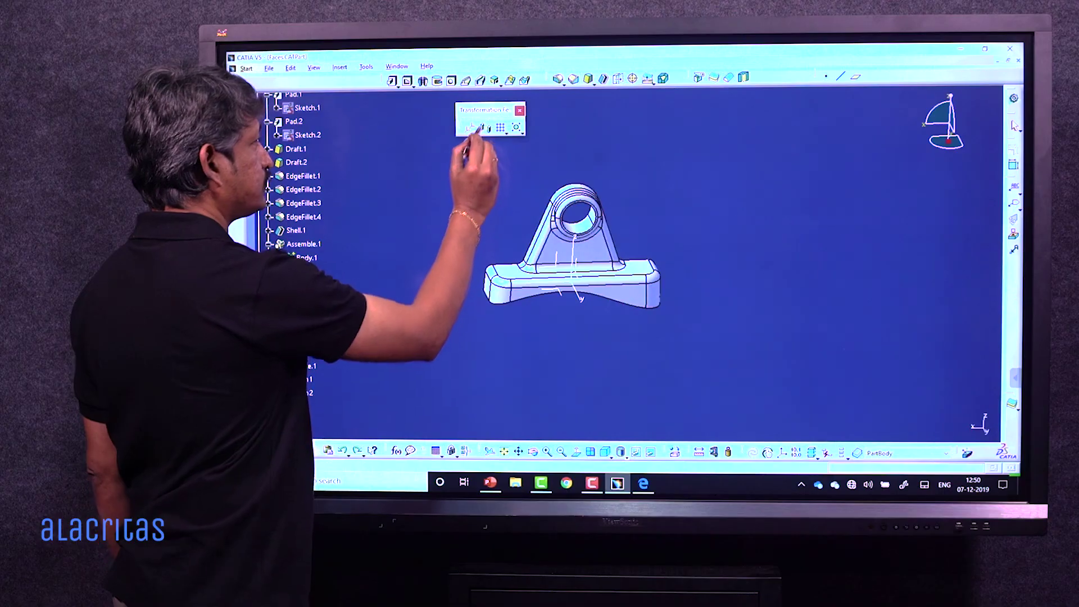
left_click(358, 122)
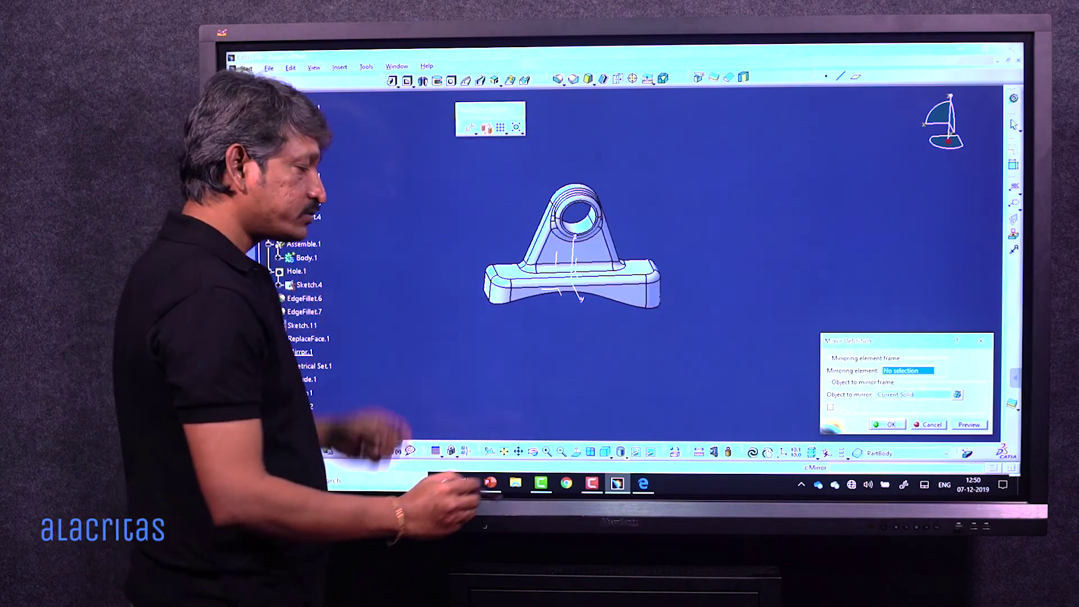
left_click_drag(849, 341, 402, 147)
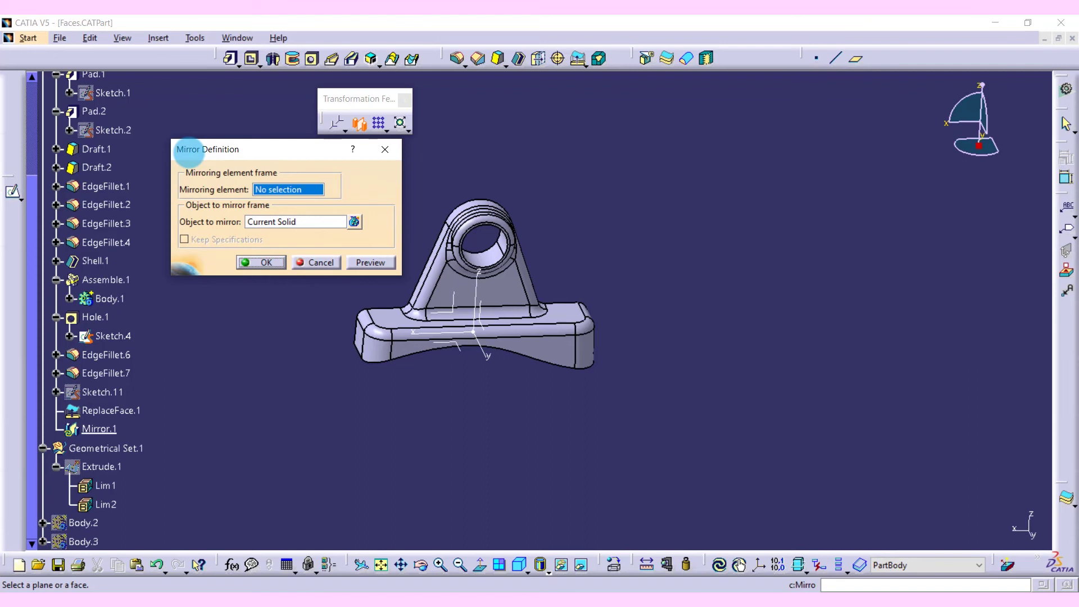
left_click(263, 222)
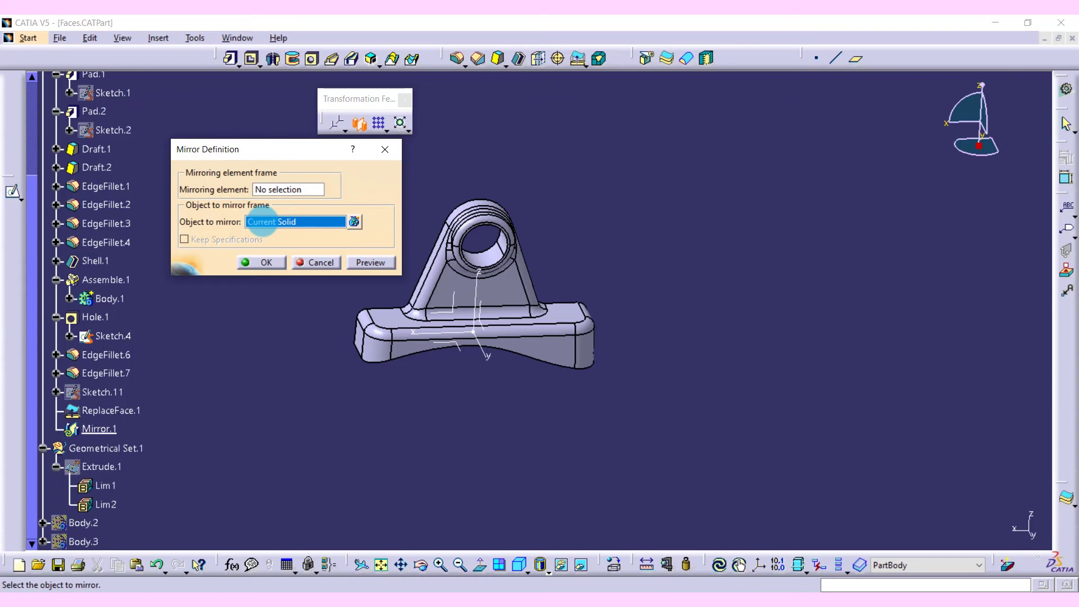
left_click(283, 190)
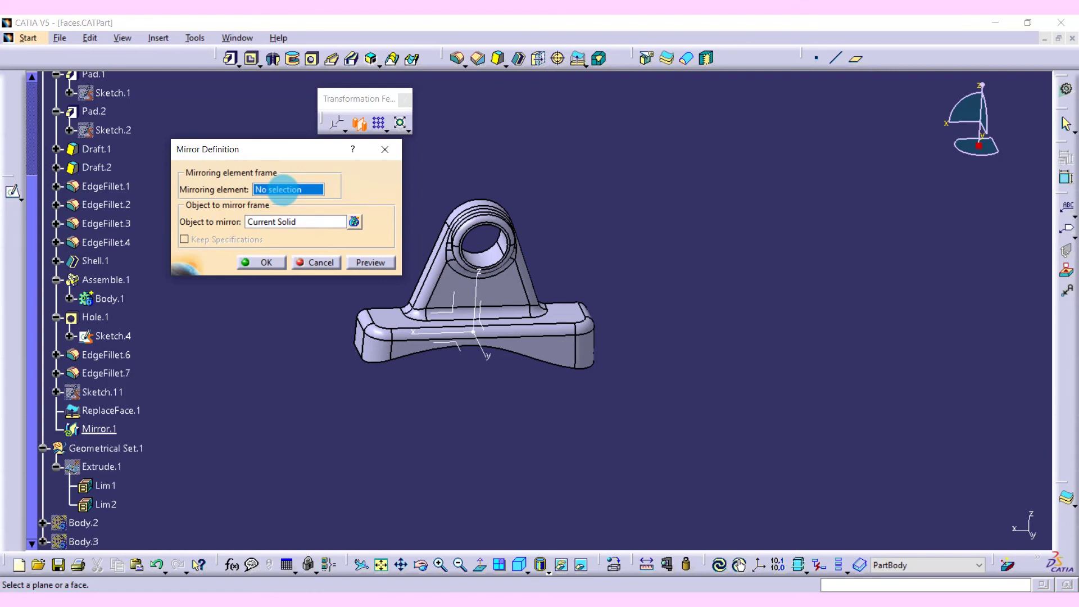
- Create a plane offset 100 mm from Axis System.1's ZX plane as the mirroring element
right_click(298, 191)
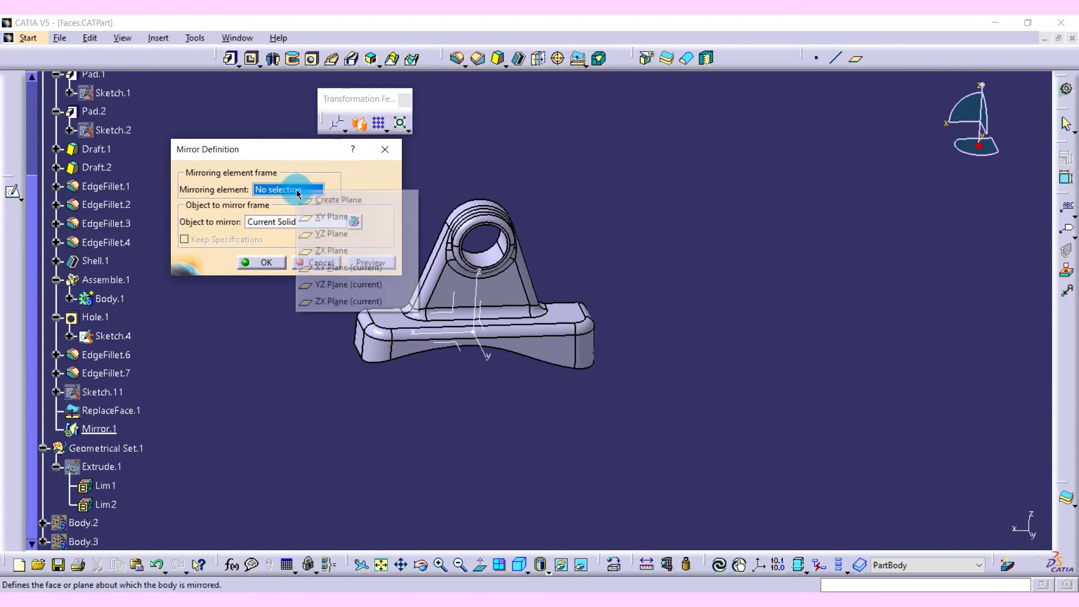
left_click(337, 200)
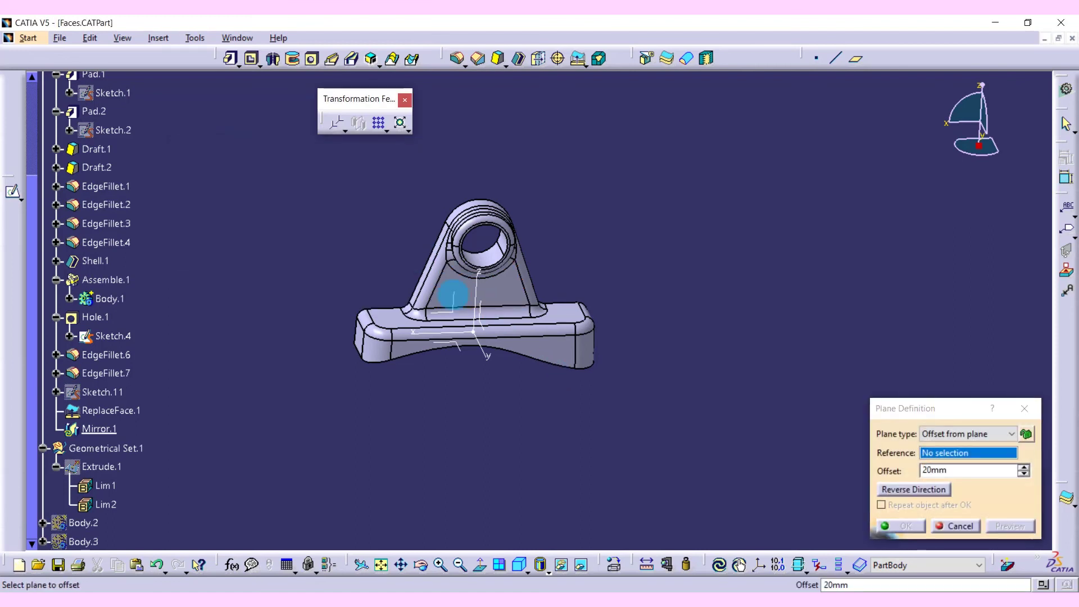
left_click(454, 294)
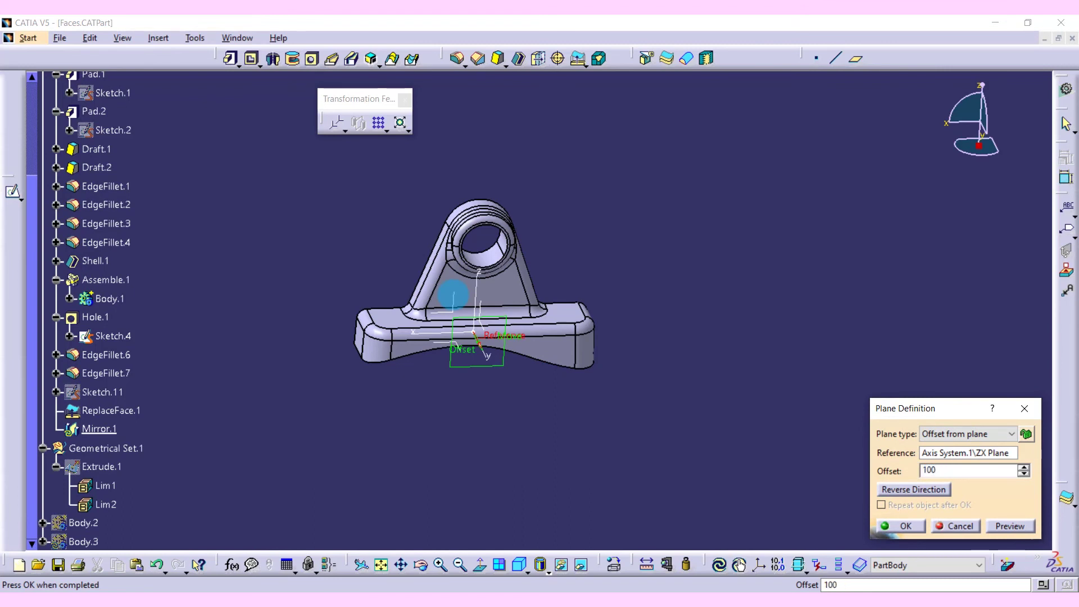
left_click(725, 499)
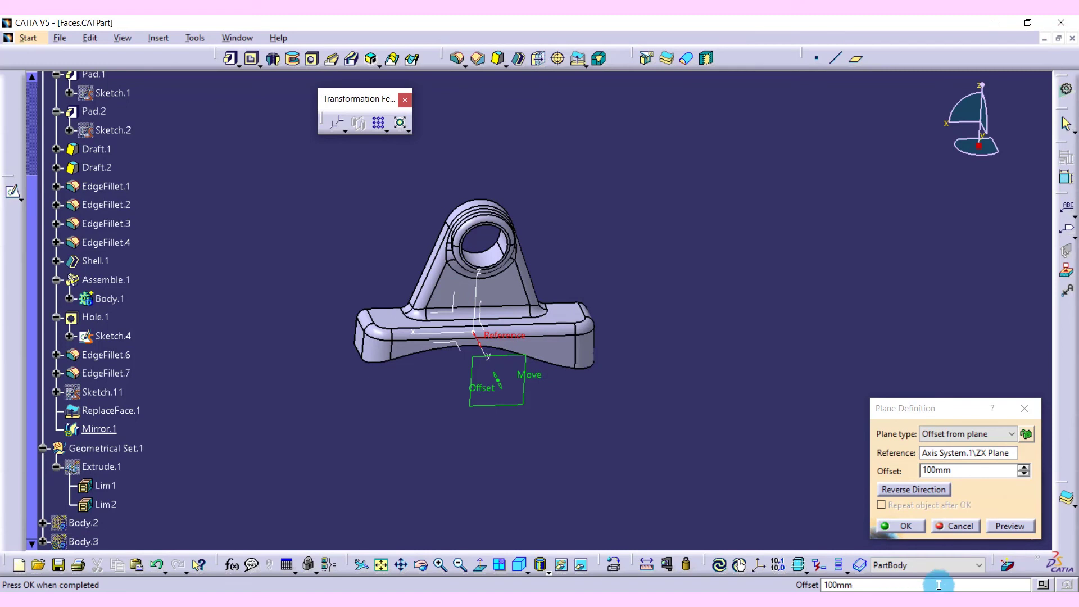
left_click(914, 528)
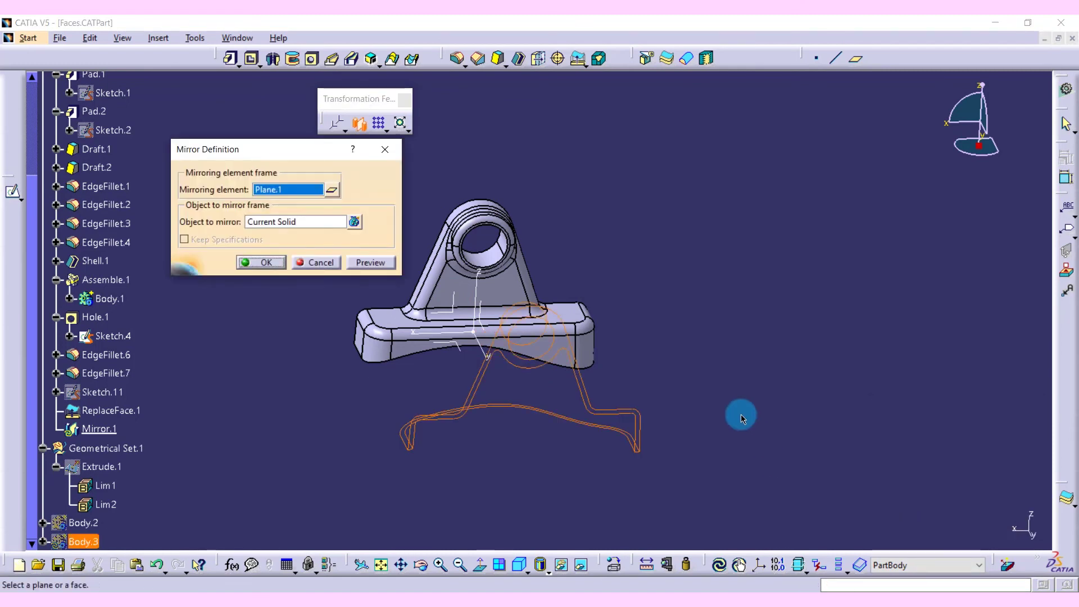
- Preview the mirror of the current solid about the offset plane and apply it
middle_click_drag(375, 412, 578, 423)
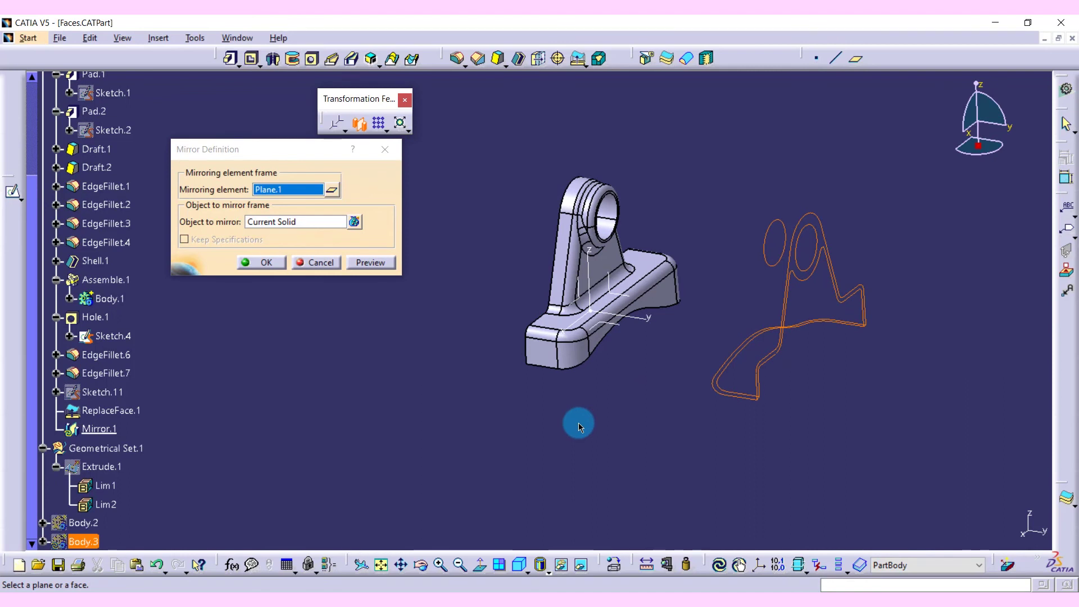
left_click(368, 263)
left_click(261, 263)
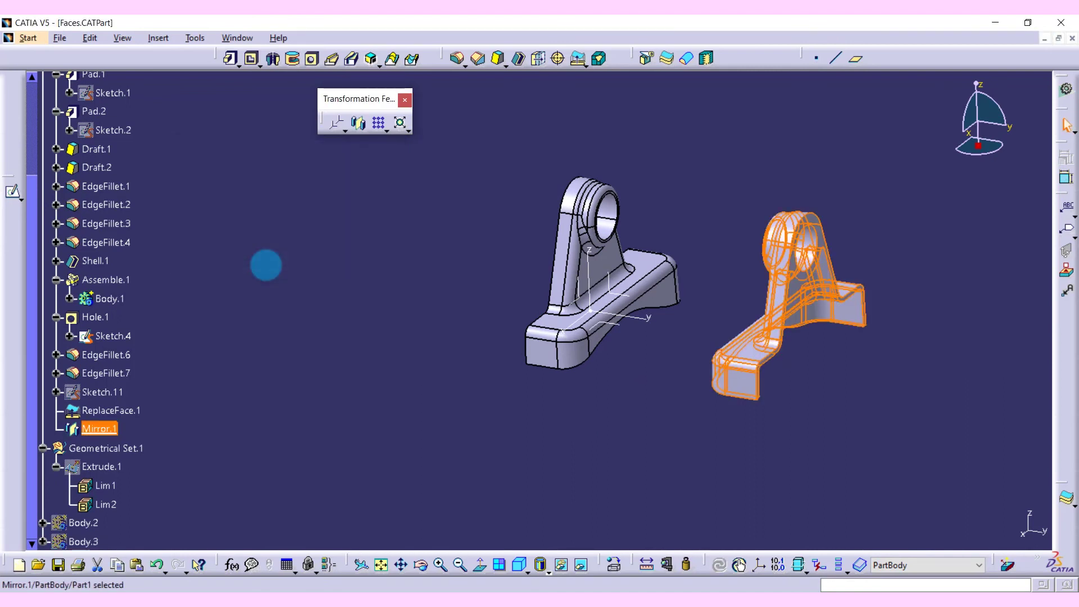
- Change the radius of EdgeFillet.7 to 2 mm so the edit carries through to the mirrored solid
left_click(294, 338)
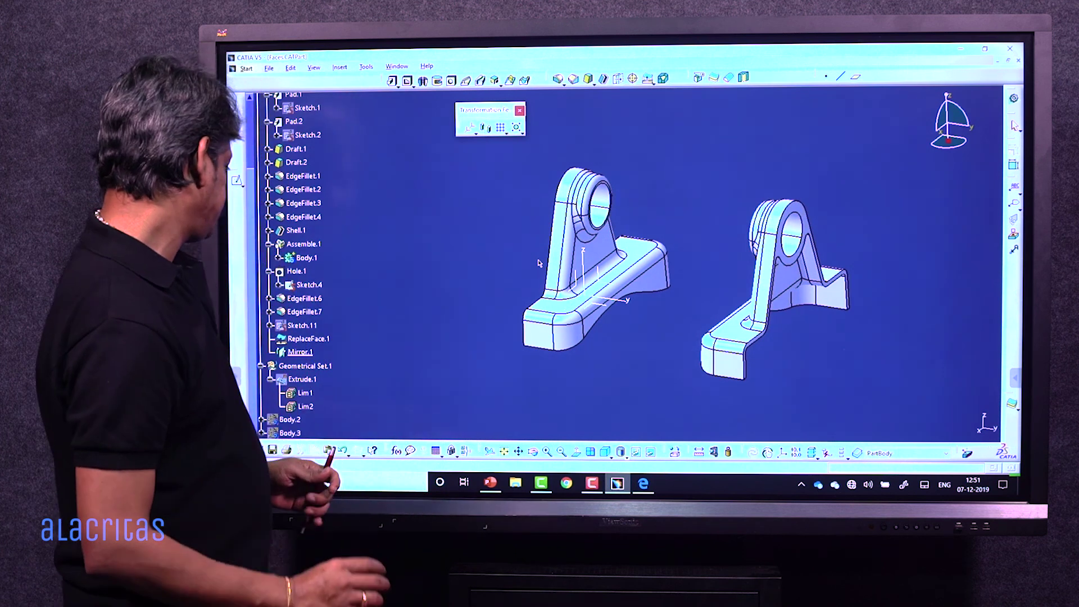
middle_click_drag(659, 257, 551, 297)
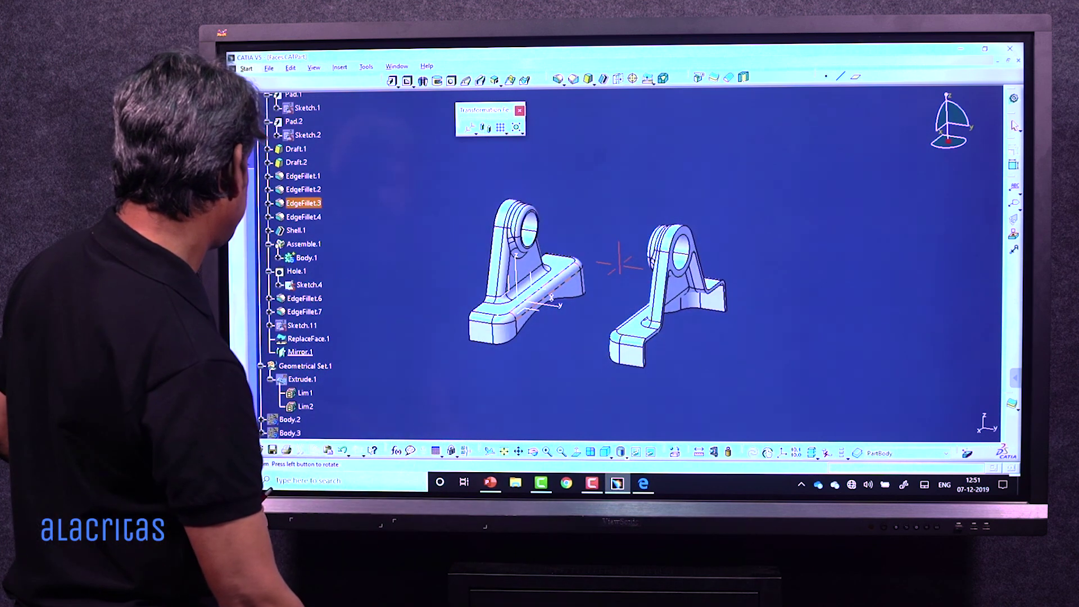
double_click(302, 313)
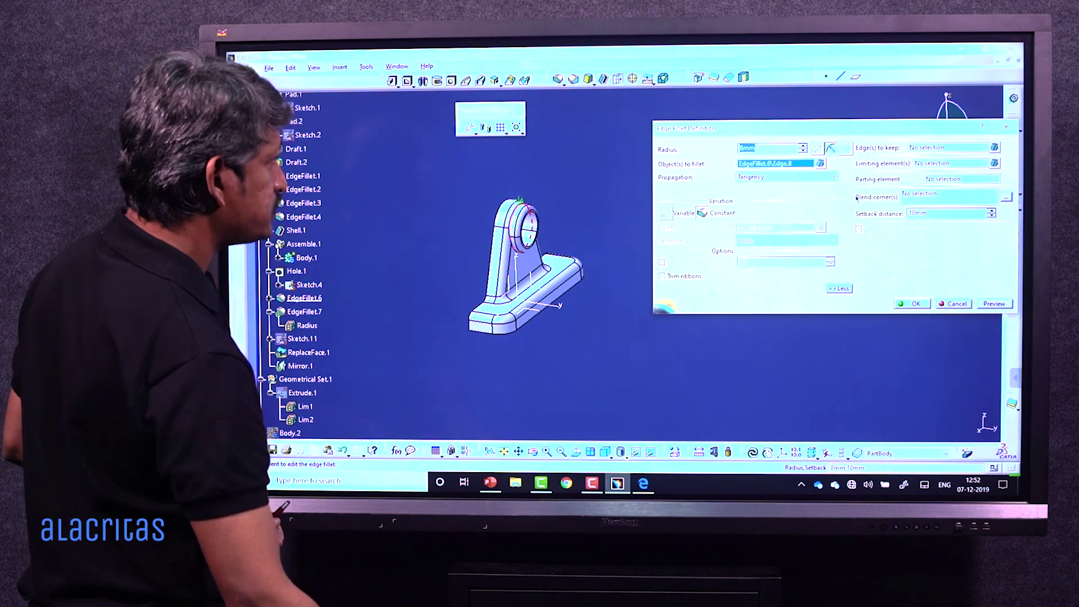
type("2")
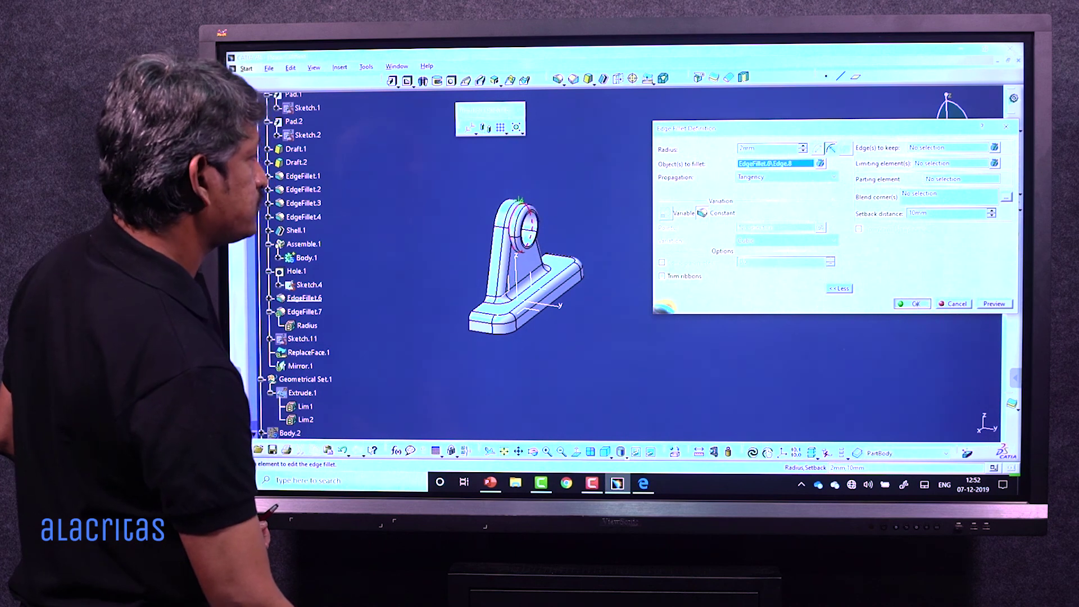
left_click(917, 304)
middle_click_drag(578, 337, 593, 273)
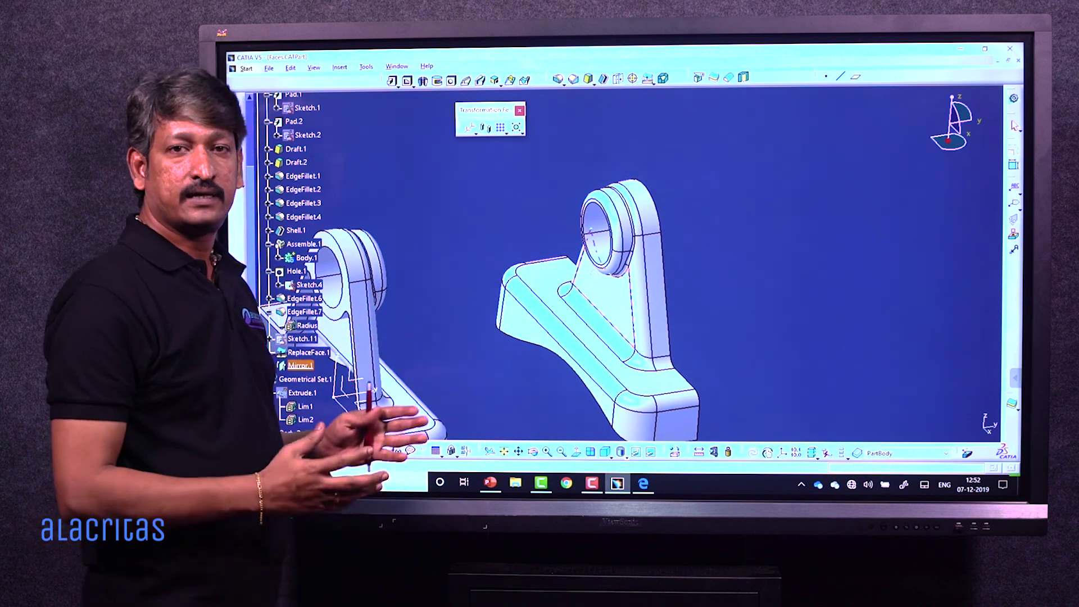
middle_click_drag(651, 264, 638, 244)
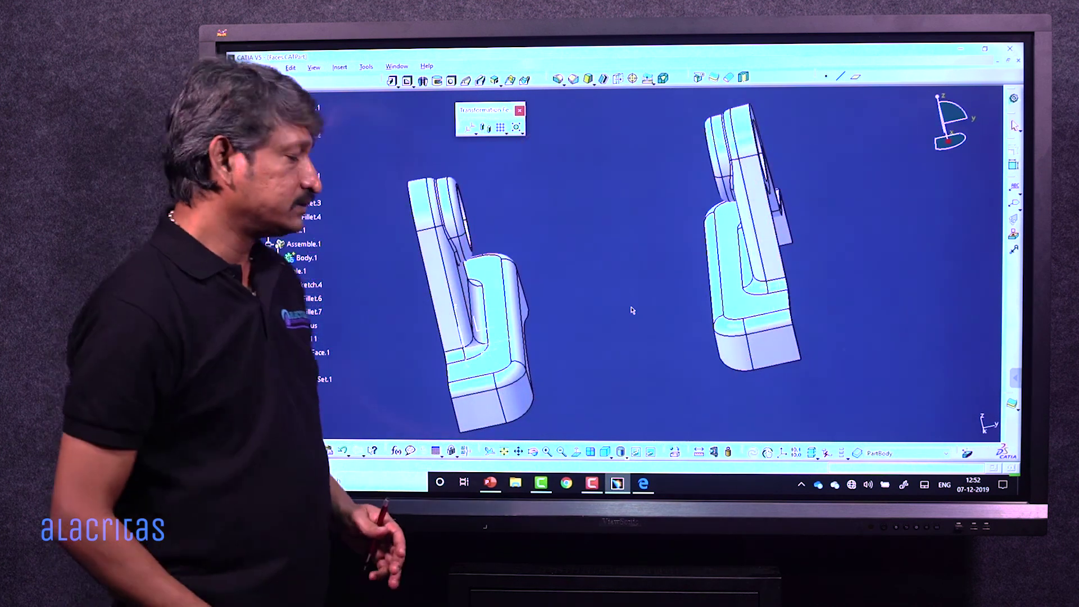